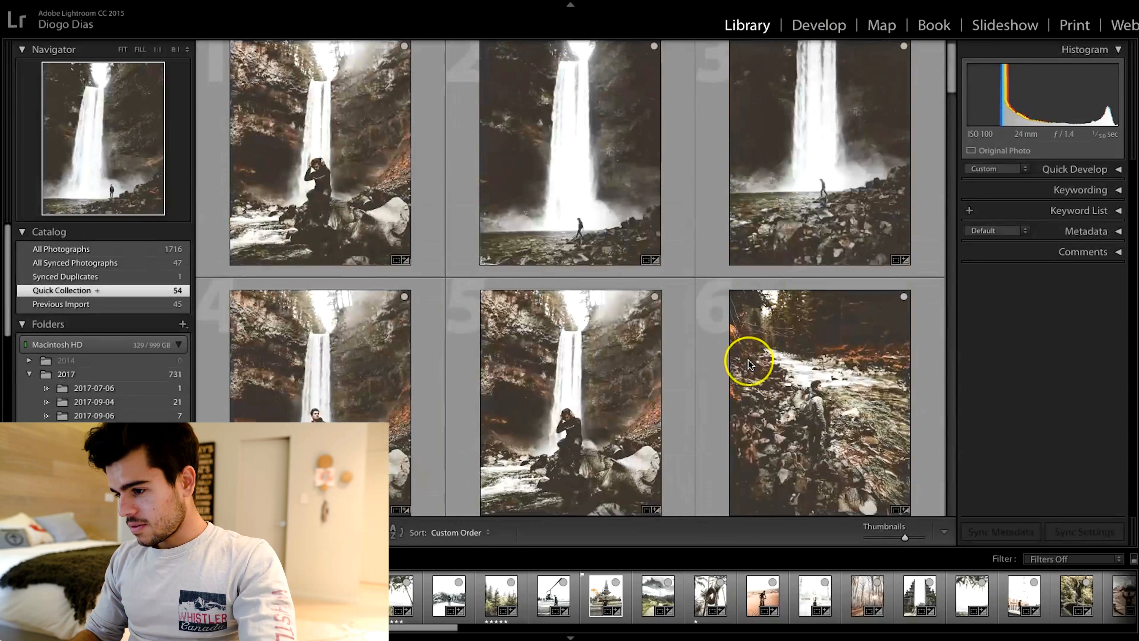
Step: Select the third waterfall photo in the grid and open it in the Develop module
{"action": "scroll", "coordinate": [748, 360], "scroll_direction": "up", "scroll_amount": 3}
{"action": "scroll", "coordinate": [632, 284], "scroll_direction": "up", "scroll_amount": 1}
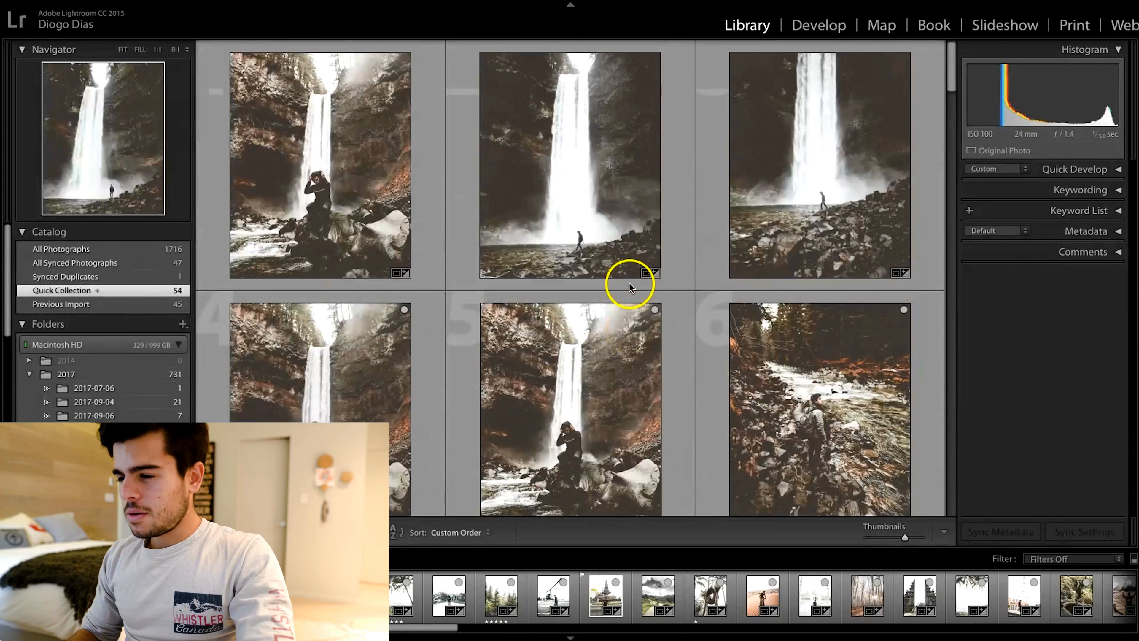
{"action": "left_click", "coordinate": [832, 208]}
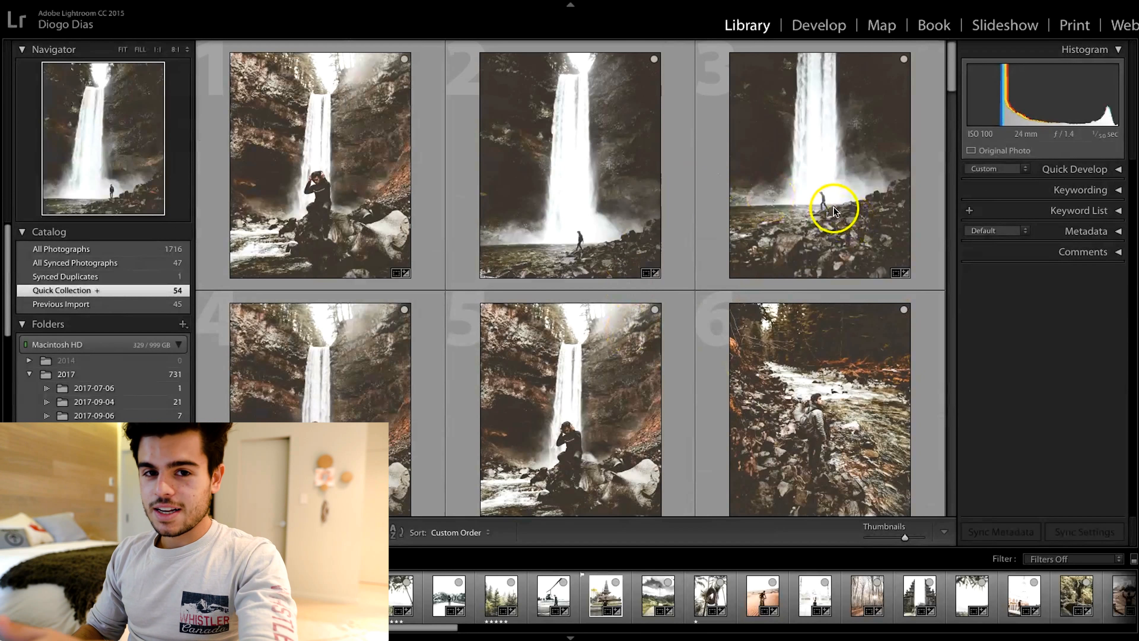
{"action": "left_click", "coordinate": [817, 31]}
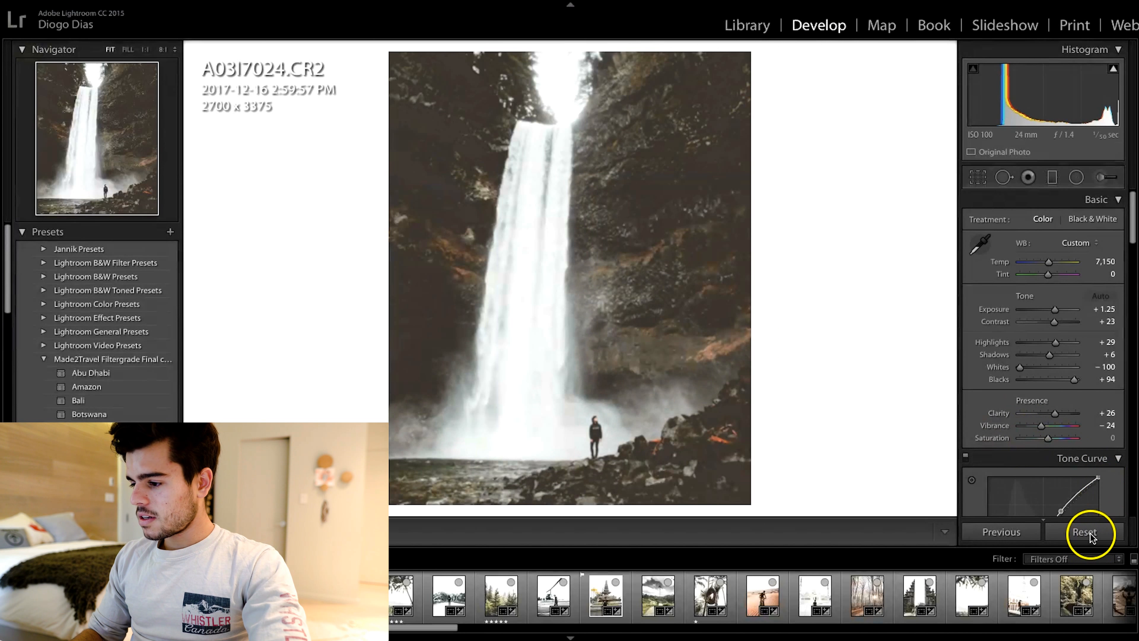
Step: Reset all develop settings on the photo
{"action": "left_click", "coordinate": [1087, 533]}
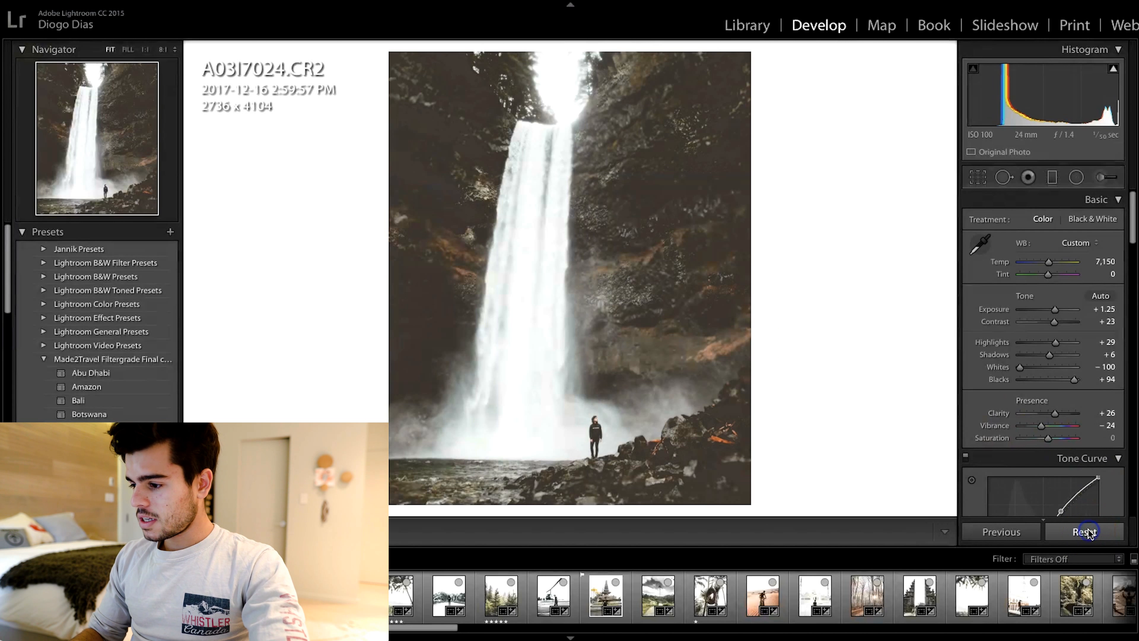
Step: Crop the photo to a 4 x 5 / 8 x 10 aspect ratio and apply the crop
{"action": "left_click", "coordinate": [978, 177]}
{"action": "left_click", "coordinate": [1053, 237]}
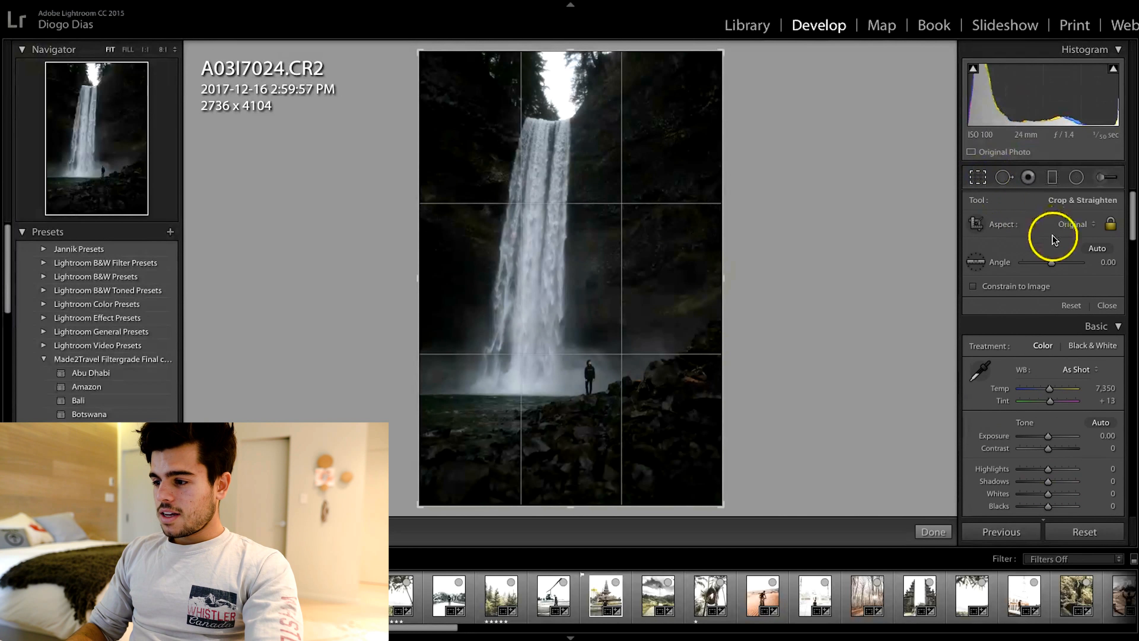
{"action": "left_click", "coordinate": [1075, 226]}
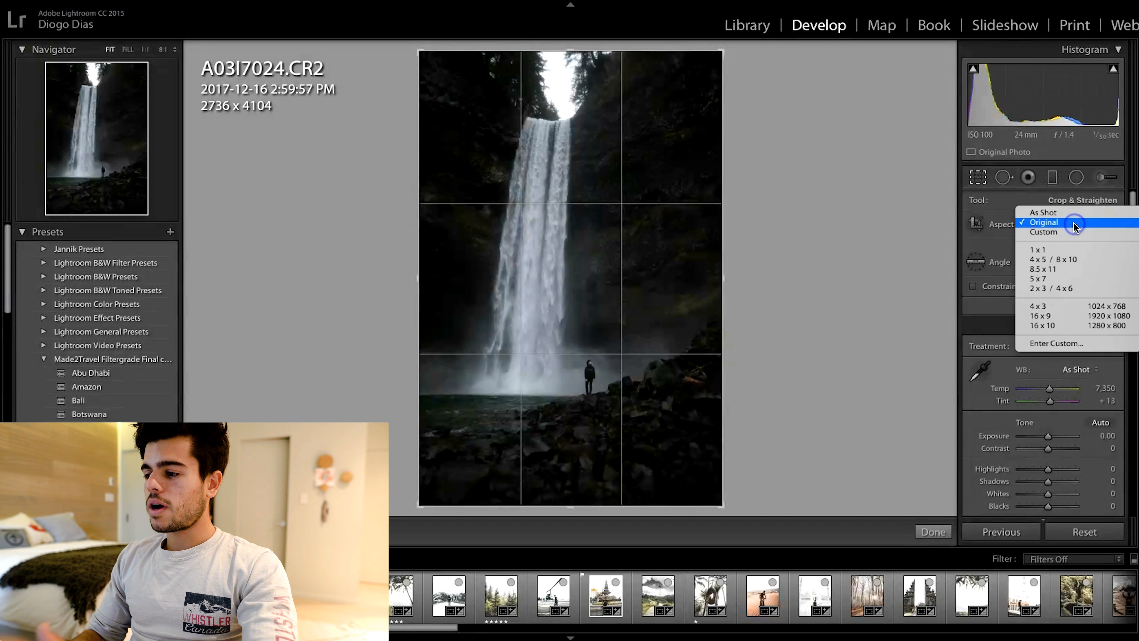
{"action": "left_click", "coordinate": [1071, 260]}
{"action": "left_click_drag", "start_coordinate": [627, 264], "coordinate": [627, 267]}
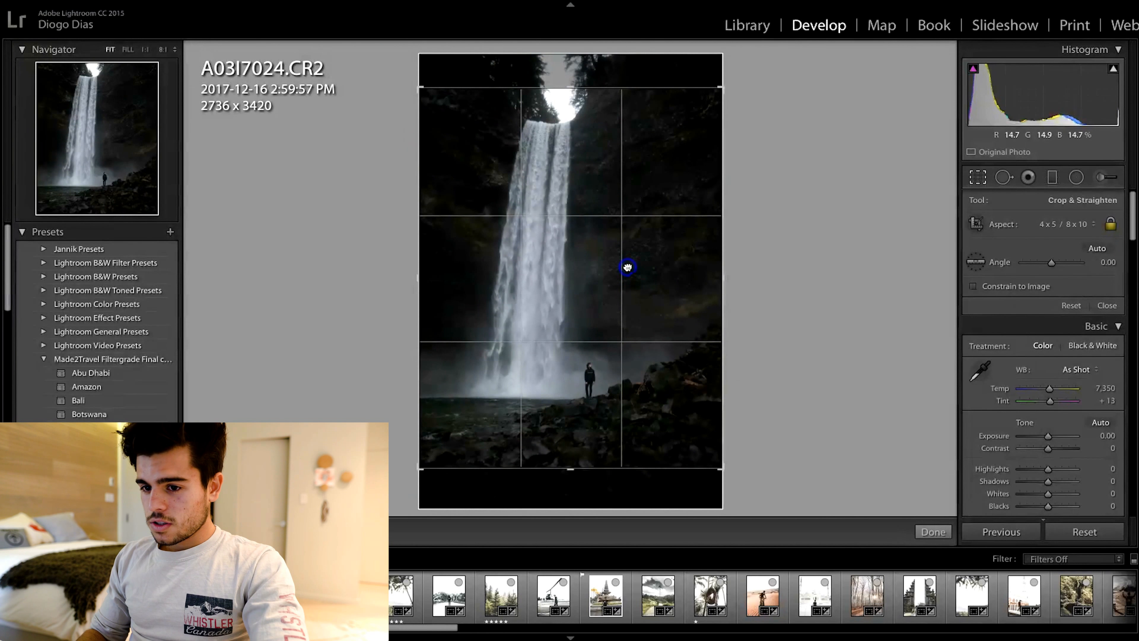
{"action": "key", "text": "Return"}
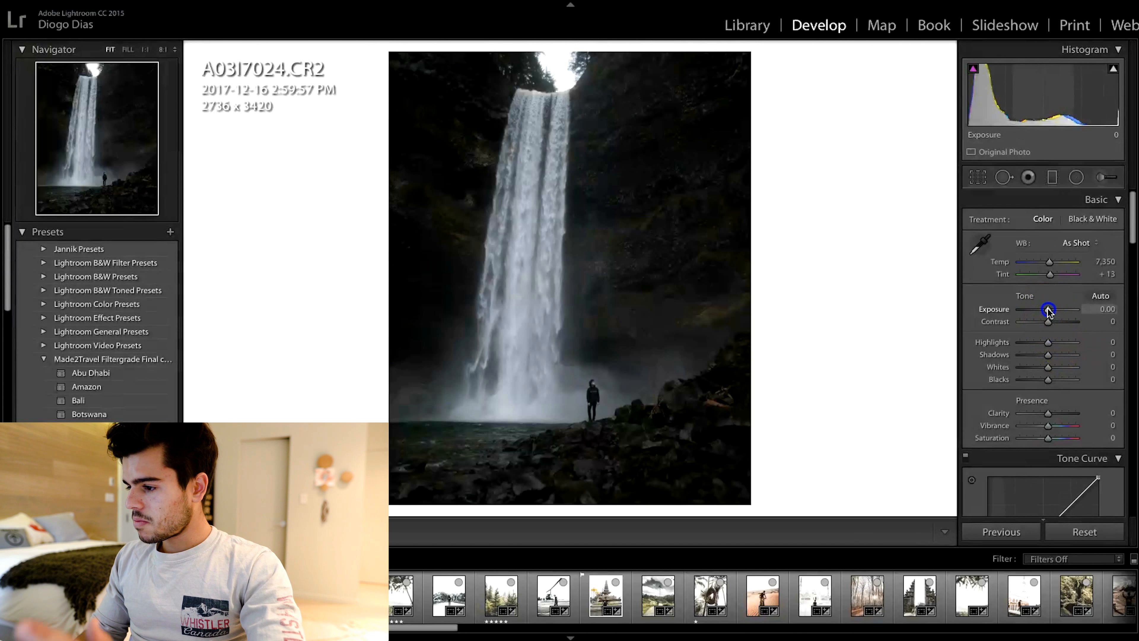
Step: Raise the exposure to +0.60
{"action": "left_click_drag", "start_coordinate": [1048, 310], "coordinate": [1051, 311]}
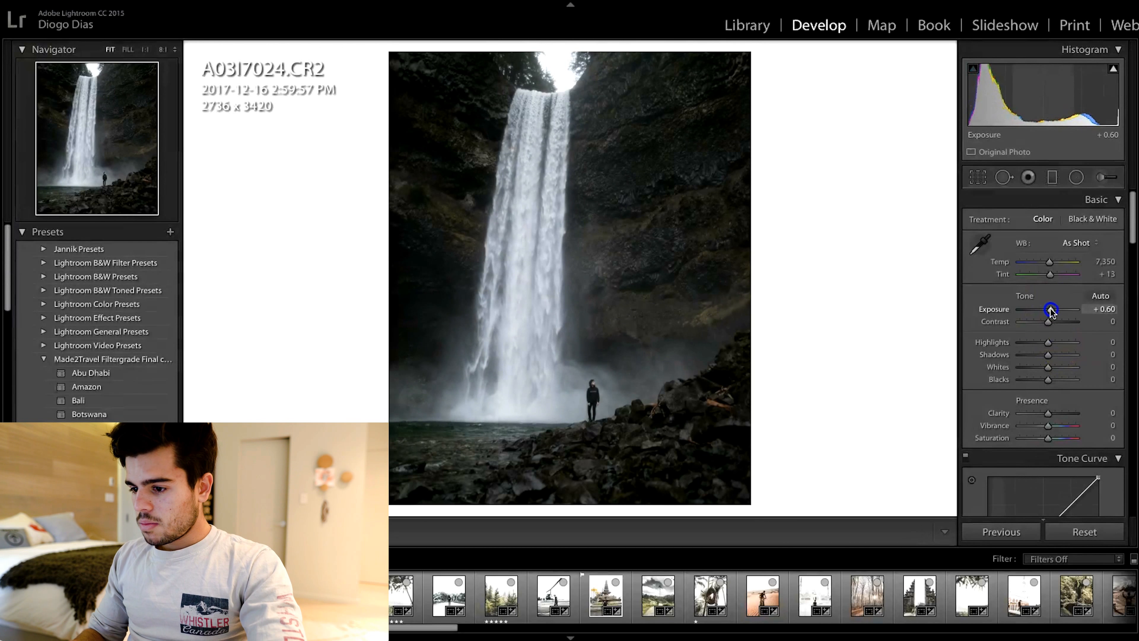
Step: Add three control points along the tone curve at the shadows, midtones and highlights
{"action": "scroll", "coordinate": [1066, 394], "scroll_direction": "down", "scroll_amount": 1}
{"action": "scroll", "coordinate": [1065, 393], "scroll_direction": "down", "scroll_amount": 3}
{"action": "scroll", "coordinate": [1073, 360], "scroll_direction": "down", "scroll_amount": 1}
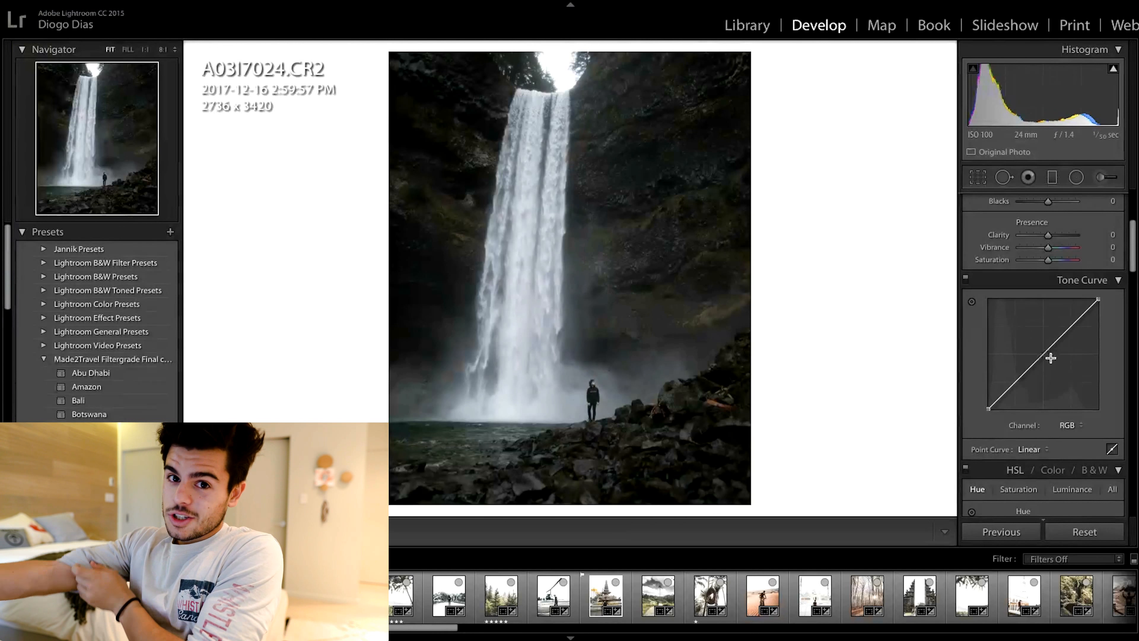
{"action": "left_click", "coordinate": [1015, 381]}
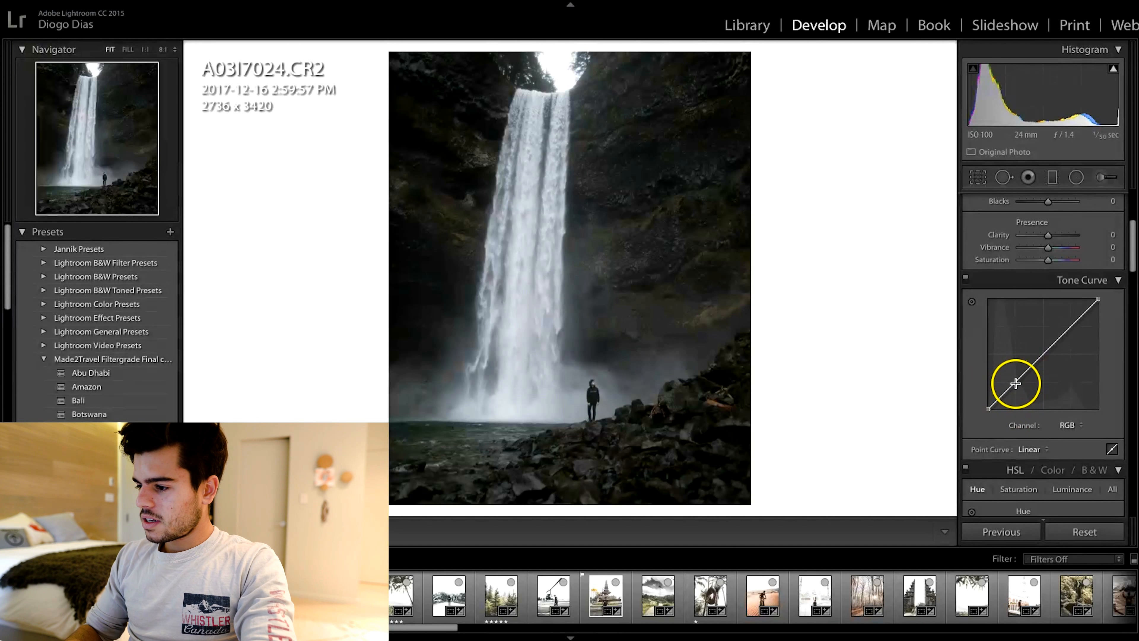
{"action": "left_click", "coordinate": [1043, 353]}
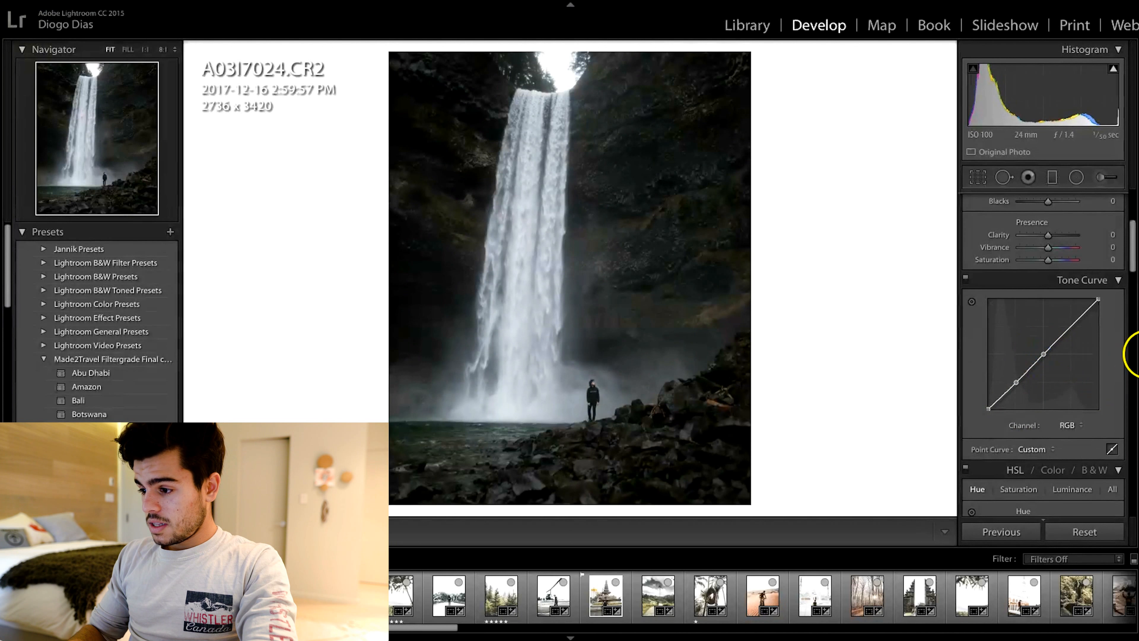
{"action": "left_click", "coordinate": [1071, 326]}
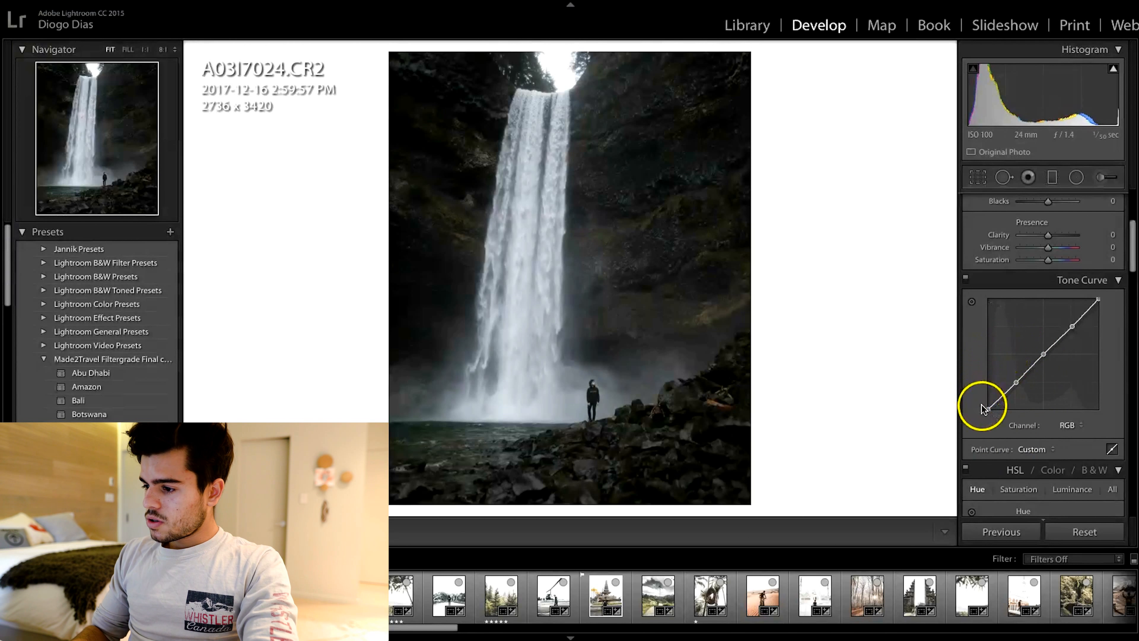
Step: Add a low shadow point and lift the curve's black point to fade the blacks
{"action": "left_click", "coordinate": [1001, 397]}
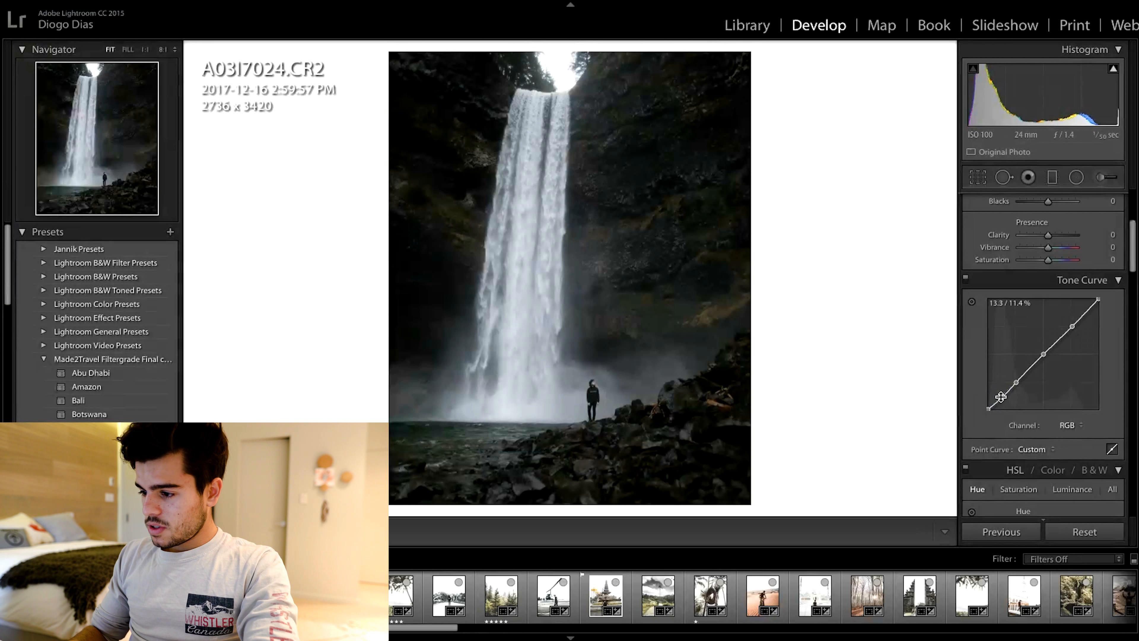
{"action": "left_click_drag", "start_coordinate": [1000, 396], "coordinate": [1000, 394]}
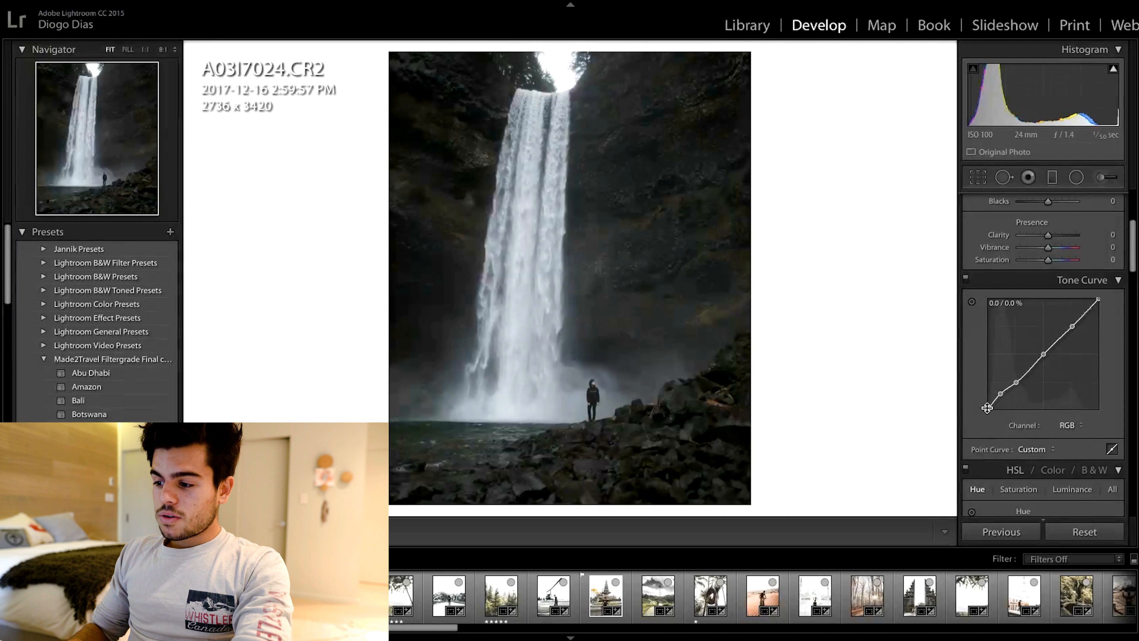
{"action": "left_click_drag", "start_coordinate": [988, 409], "coordinate": [980, 395]}
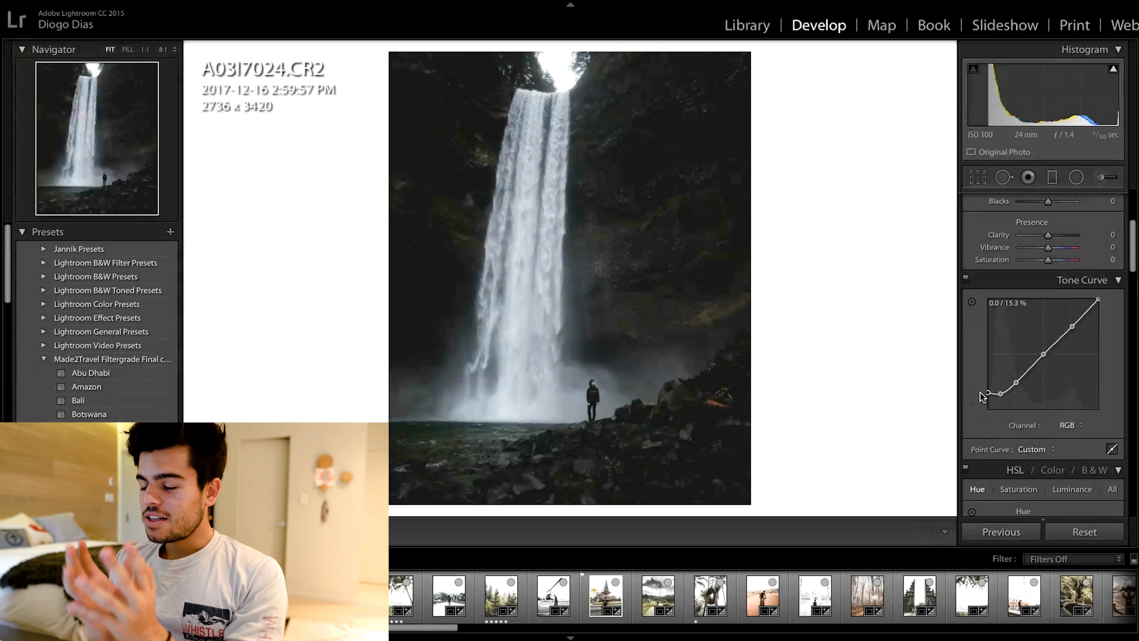
{"action": "left_click", "coordinate": [987, 393]}
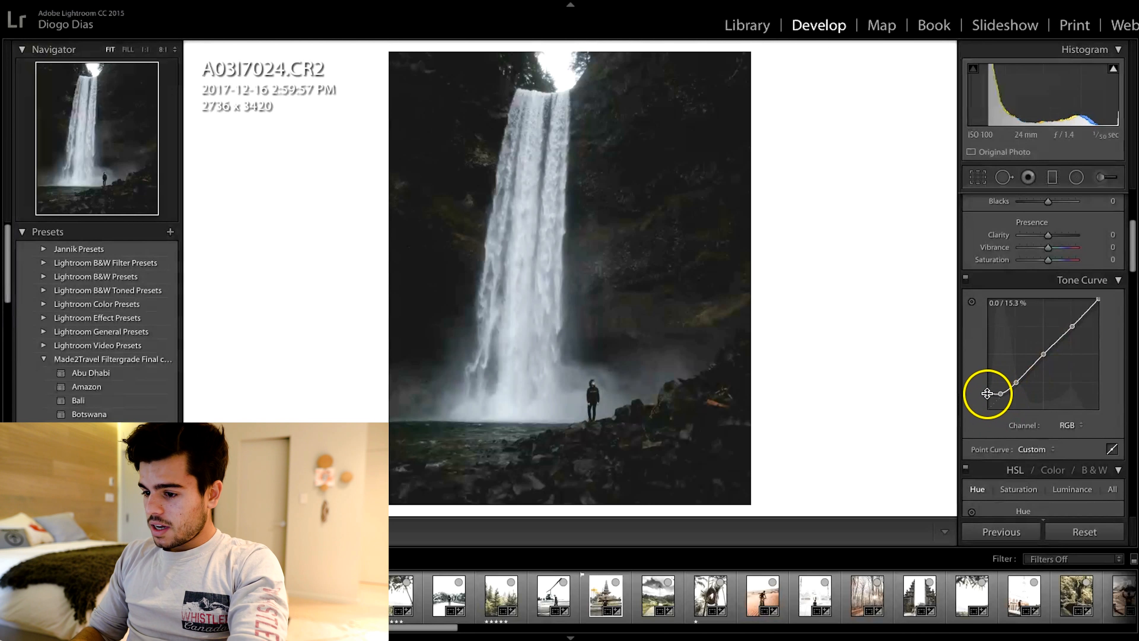
Step: Raise the upper highlight point and readjust the midpoint to form a steeper S-curve
{"action": "left_click", "coordinate": [1045, 397]}
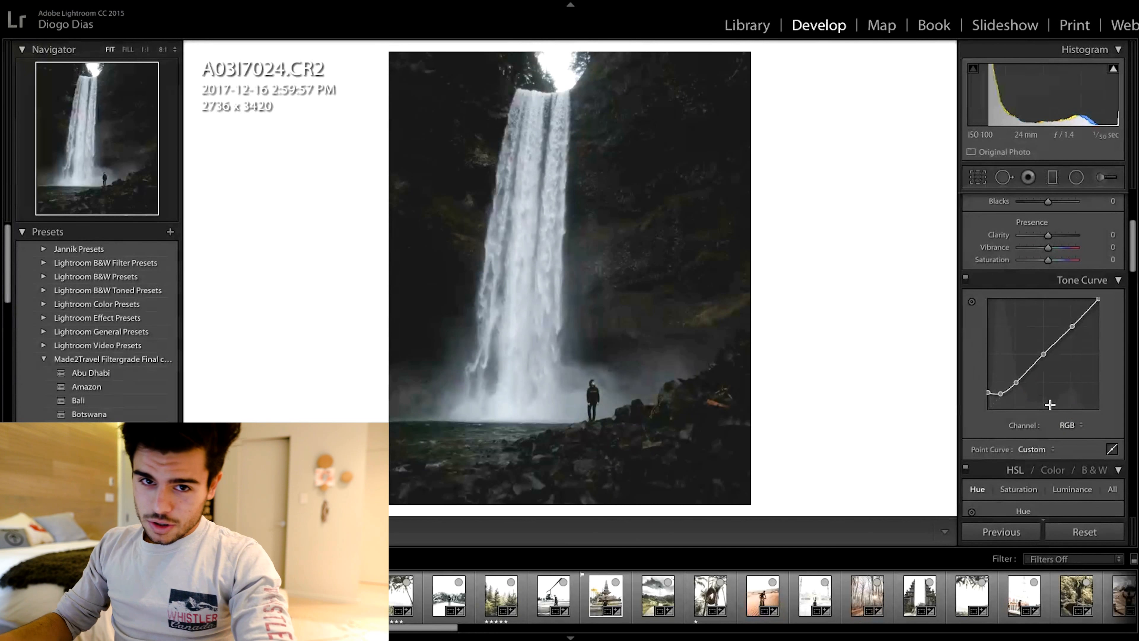
{"action": "left_click_drag", "start_coordinate": [1056, 356], "coordinate": [1070, 320]}
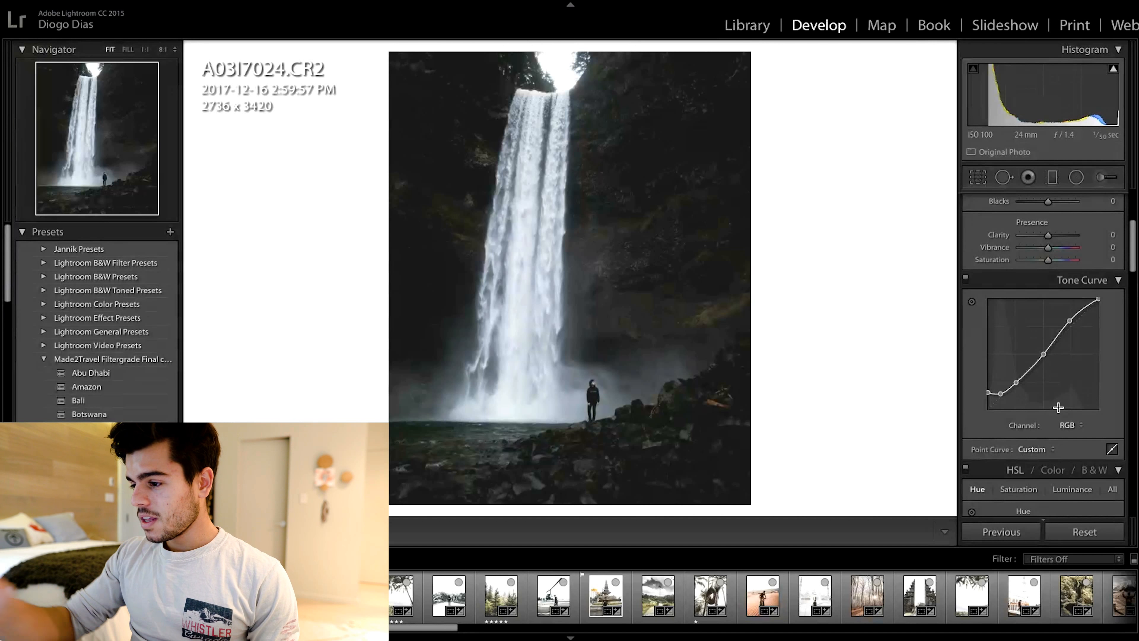
{"action": "mouse_move", "coordinate": [1069, 321]}
{"action": "left_mouse_down"}
{"action": "mouse_move", "coordinate": [1093, 316]}
{"action": "mouse_move", "coordinate": [1070, 331]}
{"action": "mouse_move", "coordinate": [1073, 305]}
{"action": "mouse_move", "coordinate": [1070, 321]}
{"action": "left_mouse_up"}
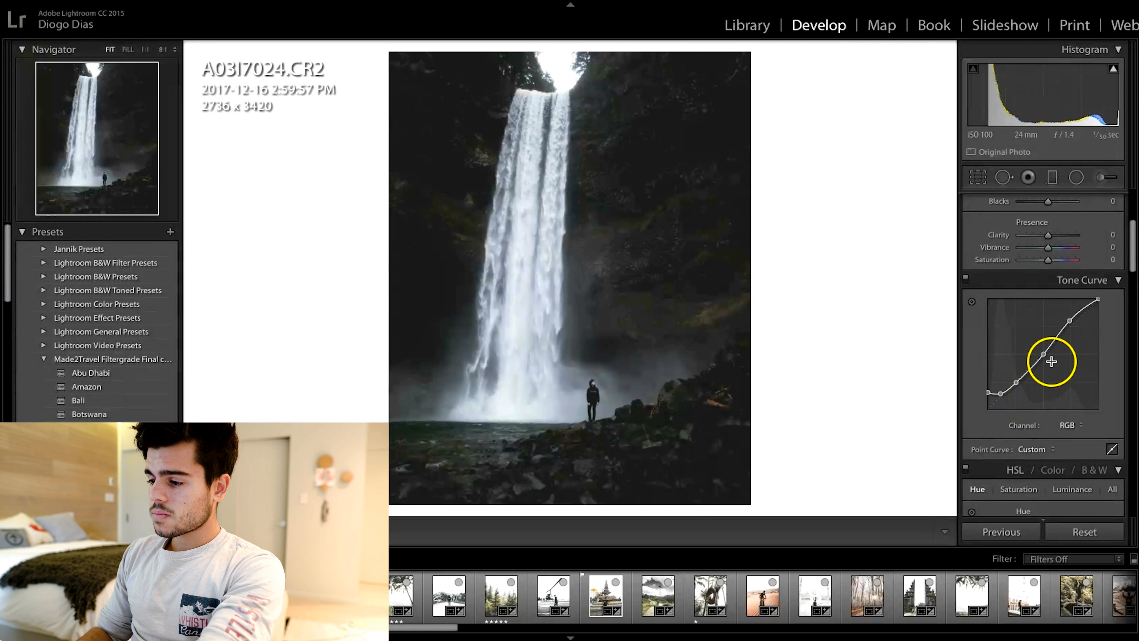
{"action": "left_click_drag", "start_coordinate": [1042, 355], "coordinate": [1045, 362]}
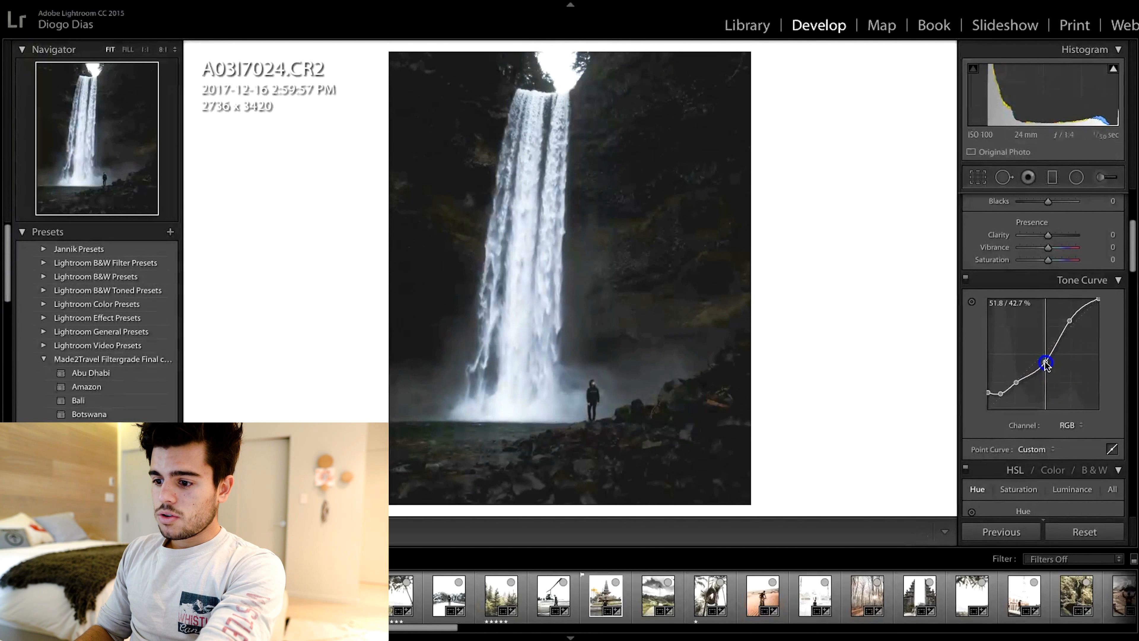
{"action": "left_click_drag", "start_coordinate": [1045, 363], "coordinate": [1041, 353]}
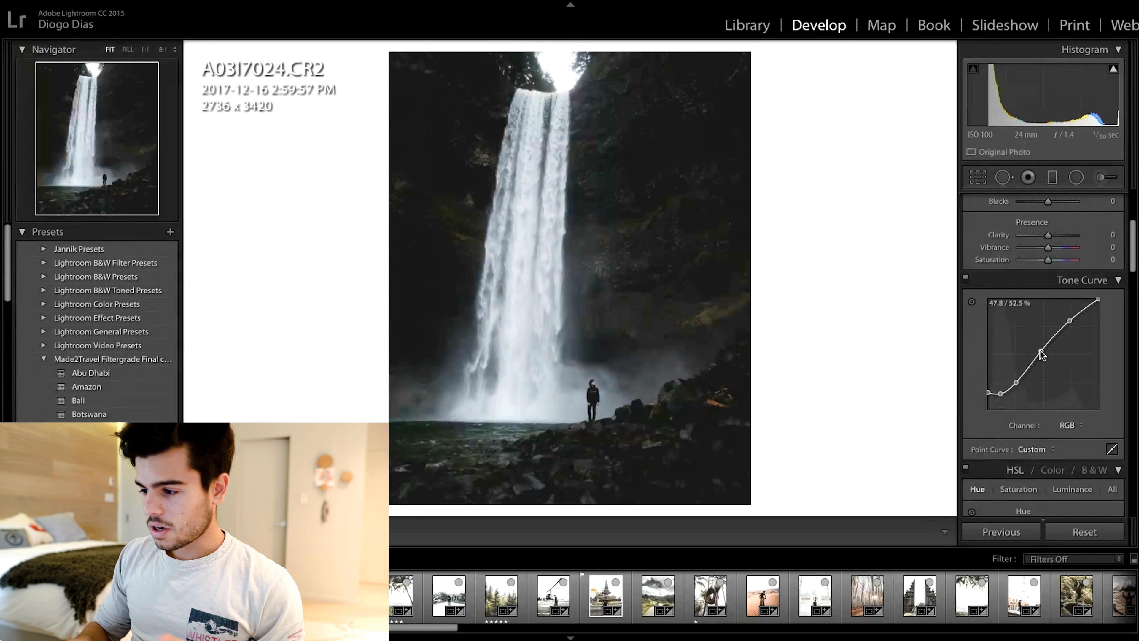
{"action": "left_click_drag", "start_coordinate": [1040, 350], "coordinate": [1040, 348]}
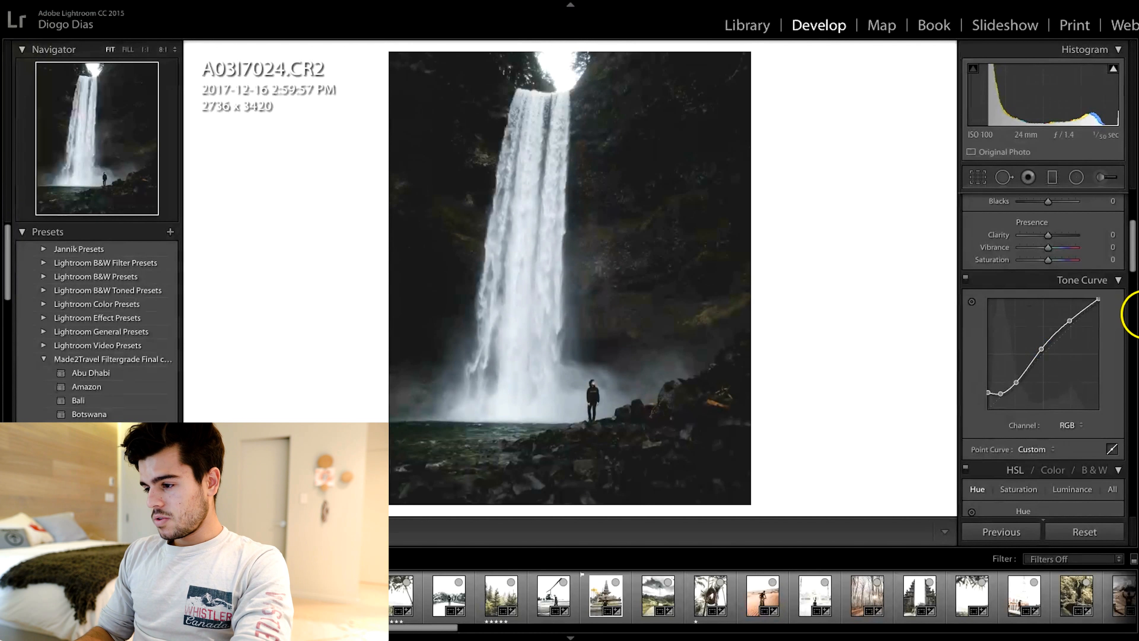
{"action": "left_click_drag", "start_coordinate": [1098, 300], "coordinate": [1097, 300]}
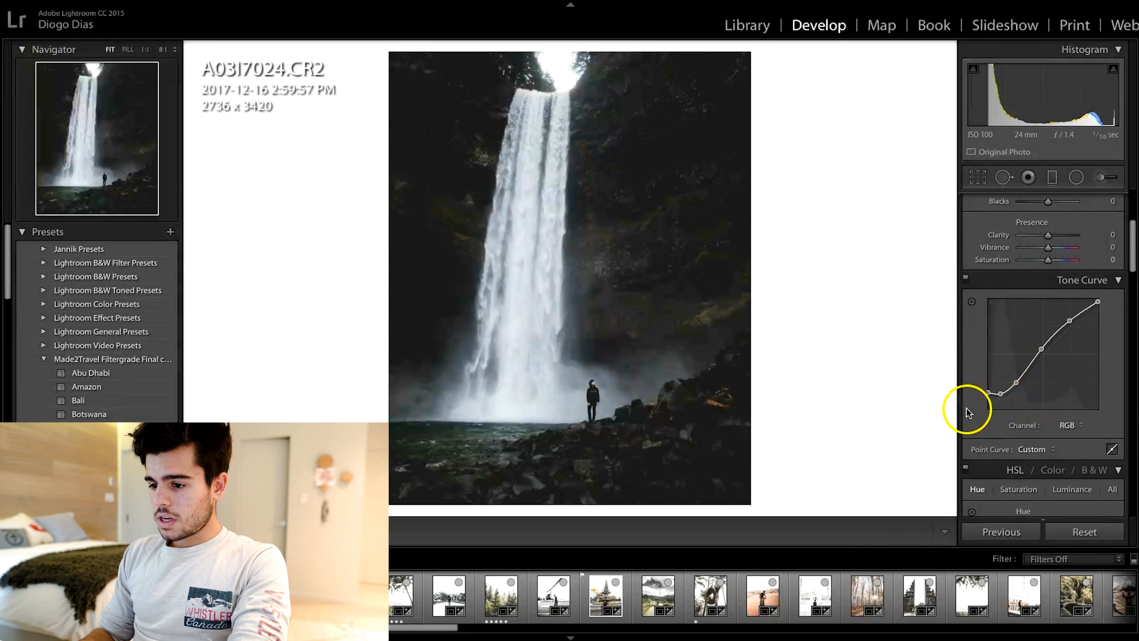
Step: Toggle the before and after views repeatedly to compare the edit with the original
{"action": "key", "text": "backslash"}
{"action": "key", "text": "backslash"}
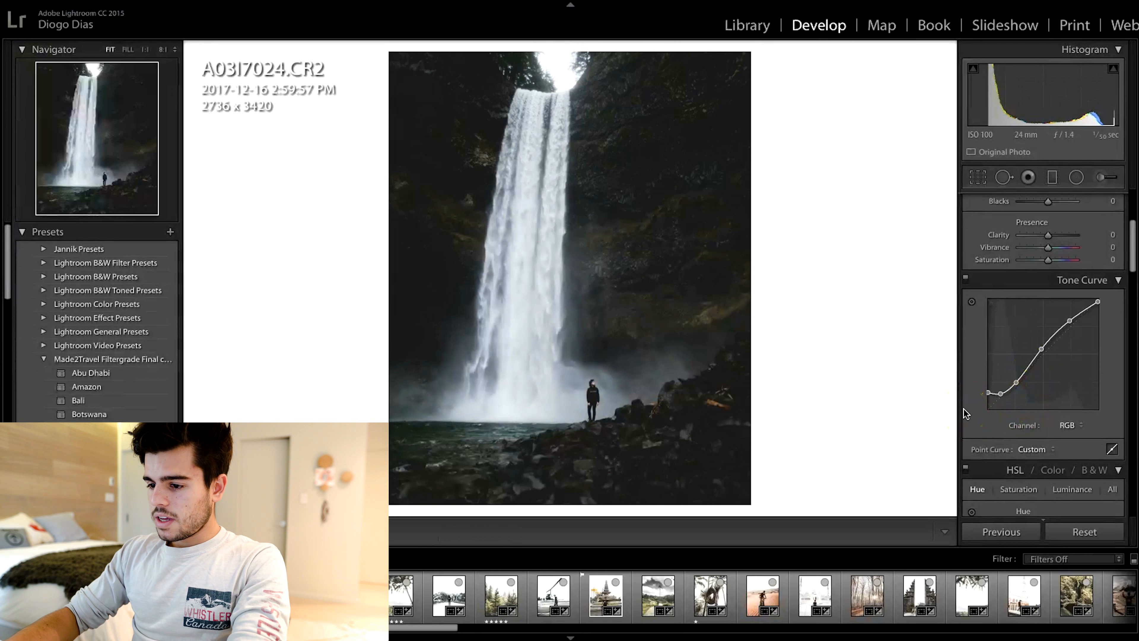
{"action": "key", "text": "backslash"}
{"action": "key", "text": "backslash"}
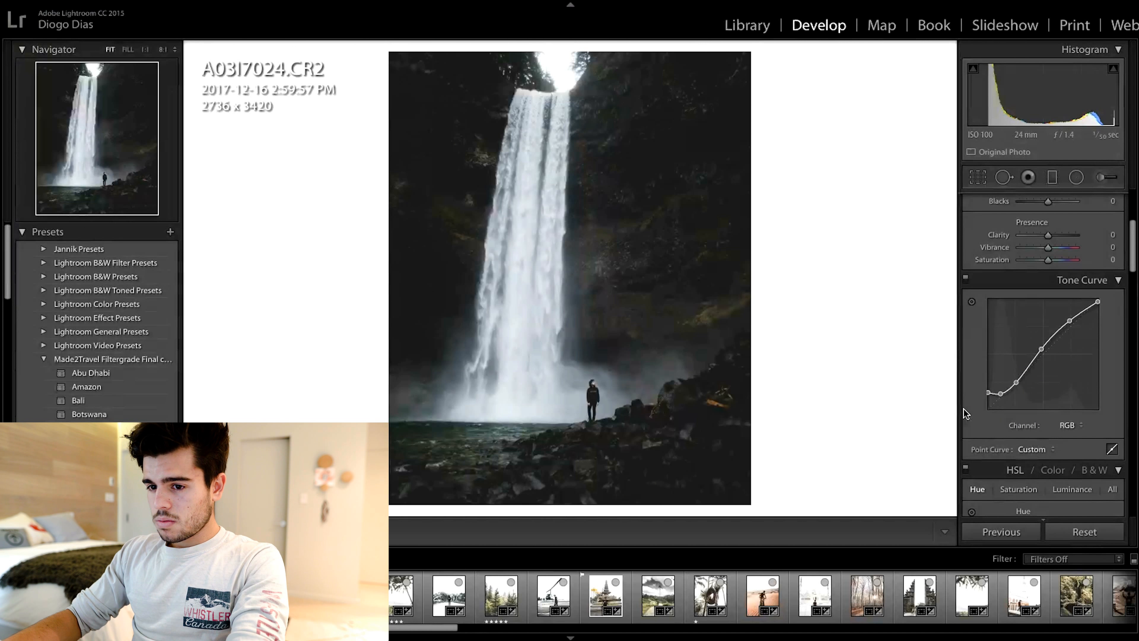
{"action": "key", "text": "backslash"}
{"action": "key", "text": "backslash"}
{"action": "key", "text": "backslash"}
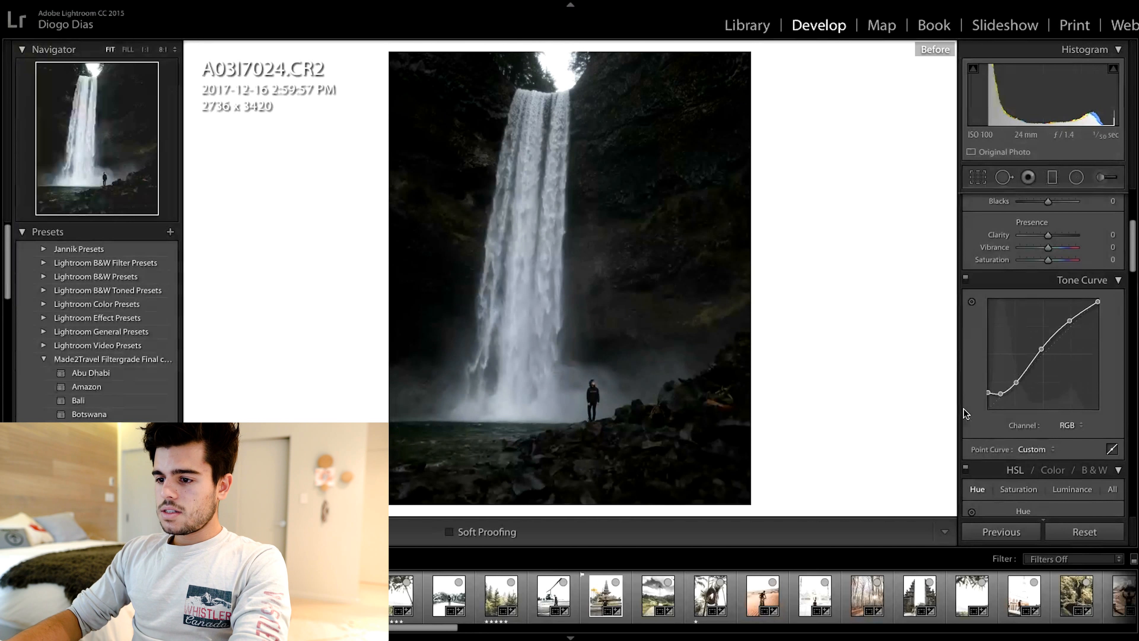
{"action": "key", "text": "backslash"}
{"action": "key", "text": "backslash"}
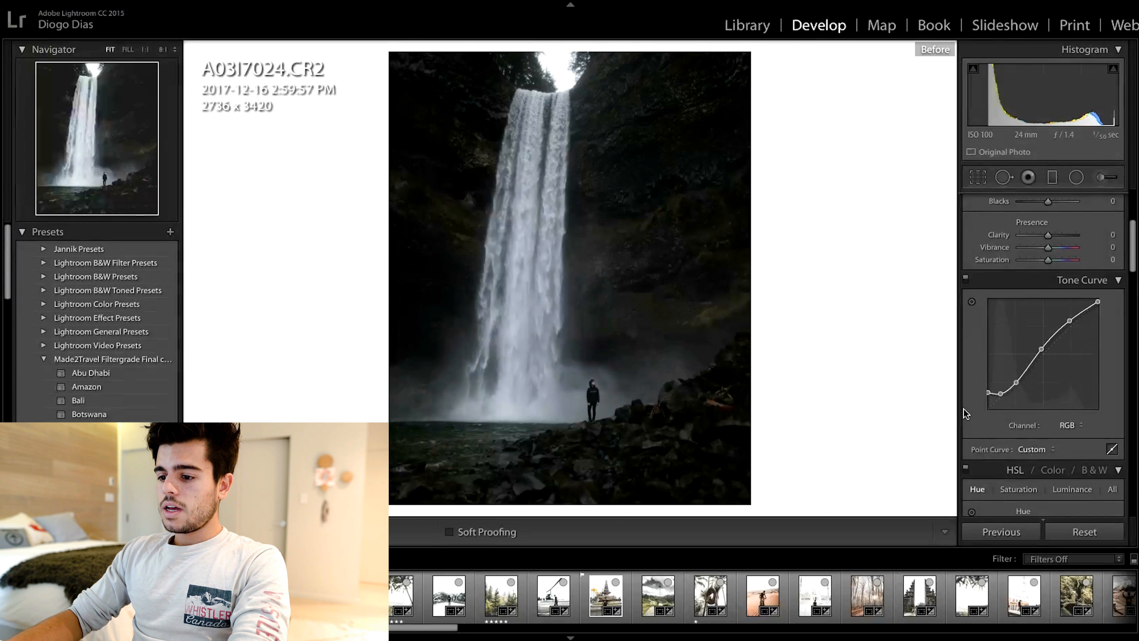
{"action": "key", "text": "backslash"}
{"action": "key", "text": "backslash"}
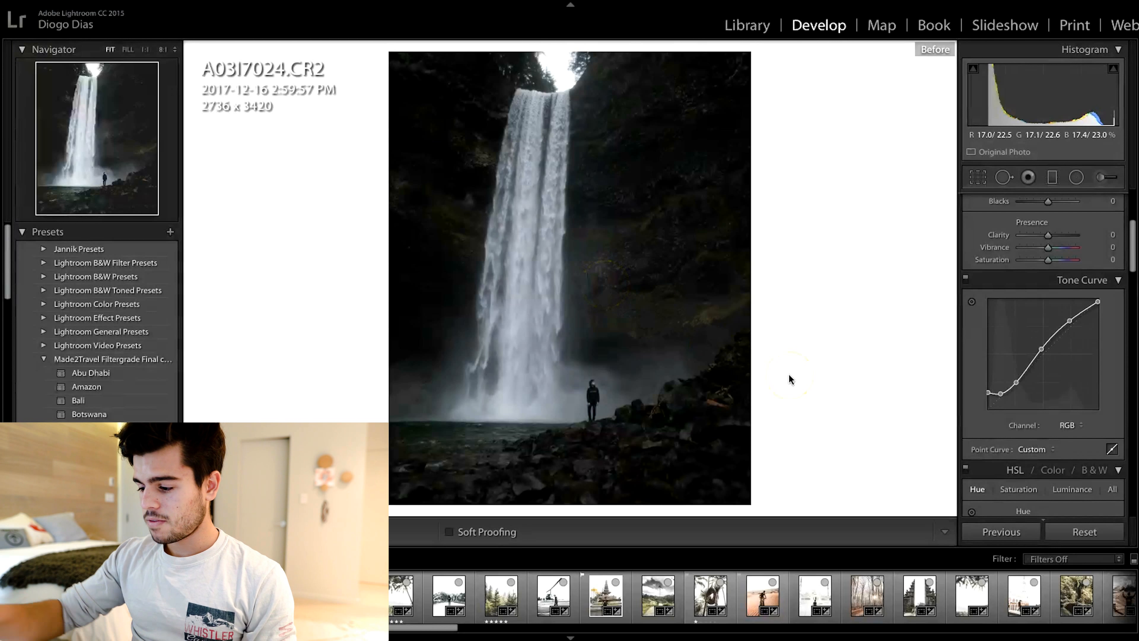
{"action": "key", "text": "backslash"}
{"action": "key", "text": "backslash"}
{"action": "key", "text": "backslash"}
{"action": "key", "text": "backslash"}
{"action": "key", "text": "backslash"}
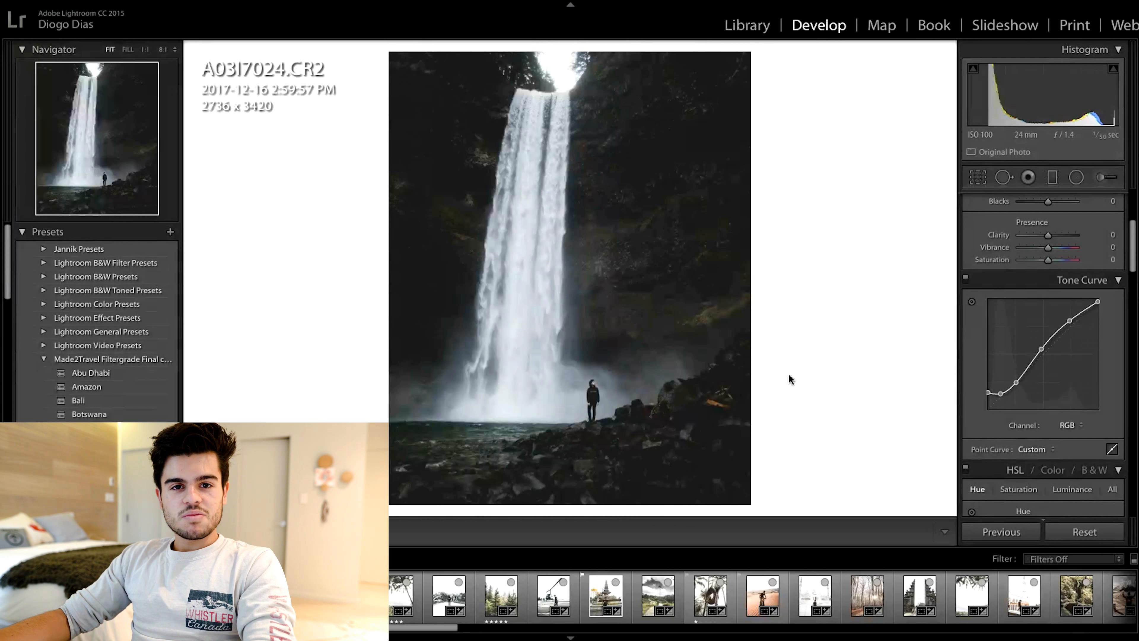
{"action": "key", "text": "backslash"}
{"action": "key", "text": "backslash"}
{"action": "key", "text": "backslash"}
{"action": "key", "text": "backslash"}
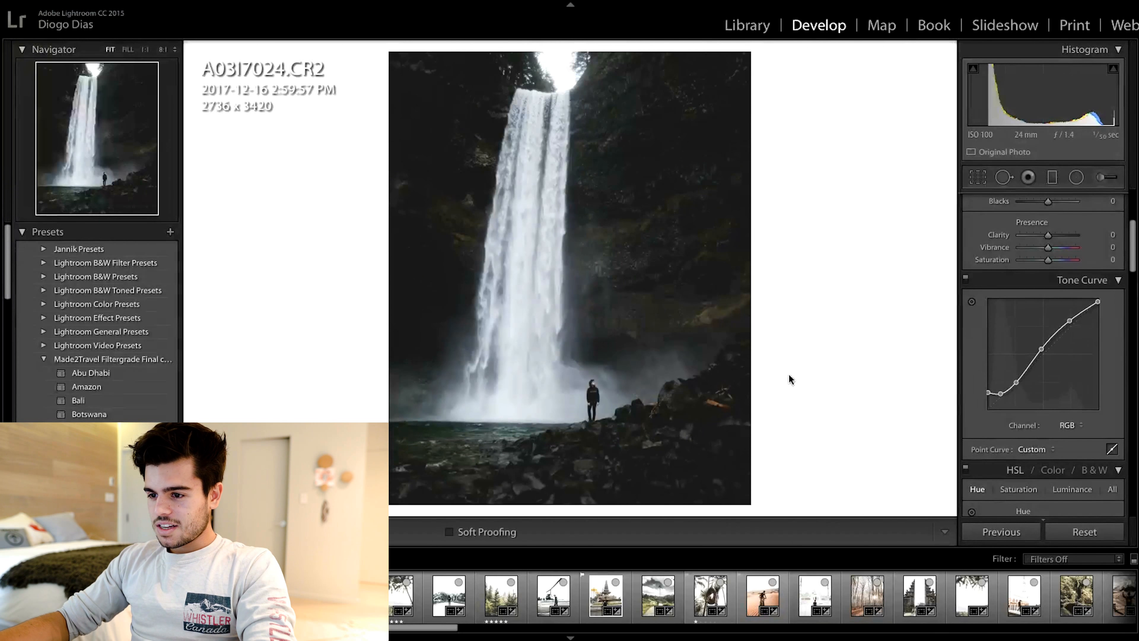
Step: Flatten the tone curve back to a straight linear line
{"action": "scroll", "coordinate": [1030, 430], "scroll_direction": "up", "scroll_amount": 8}
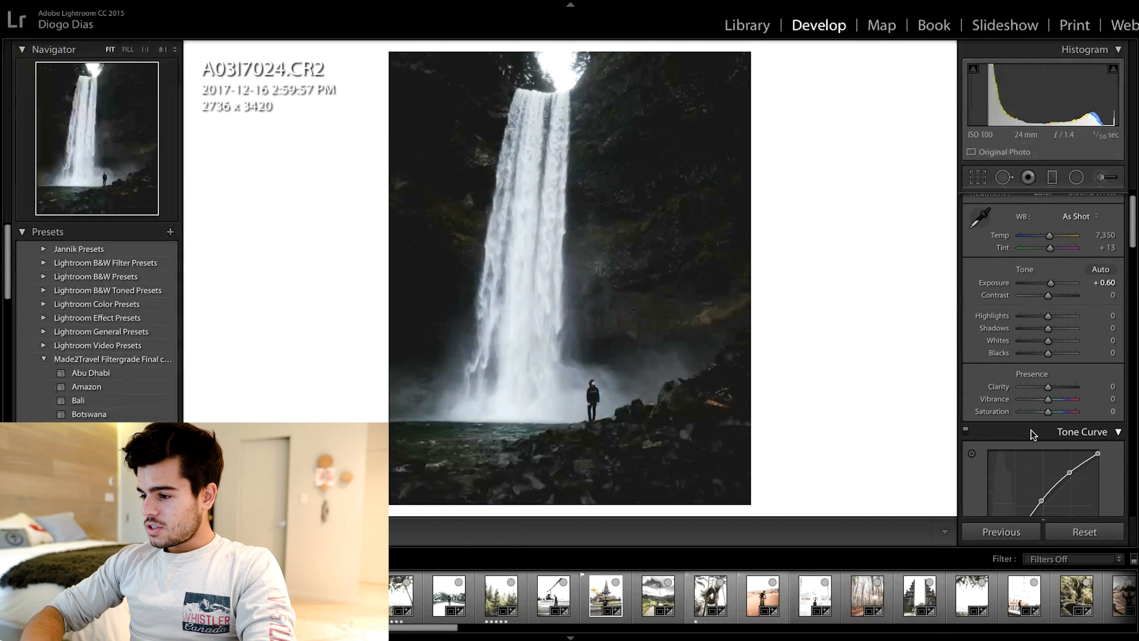
{"action": "scroll", "coordinate": [1031, 430], "scroll_direction": "down", "scroll_amount": 6}
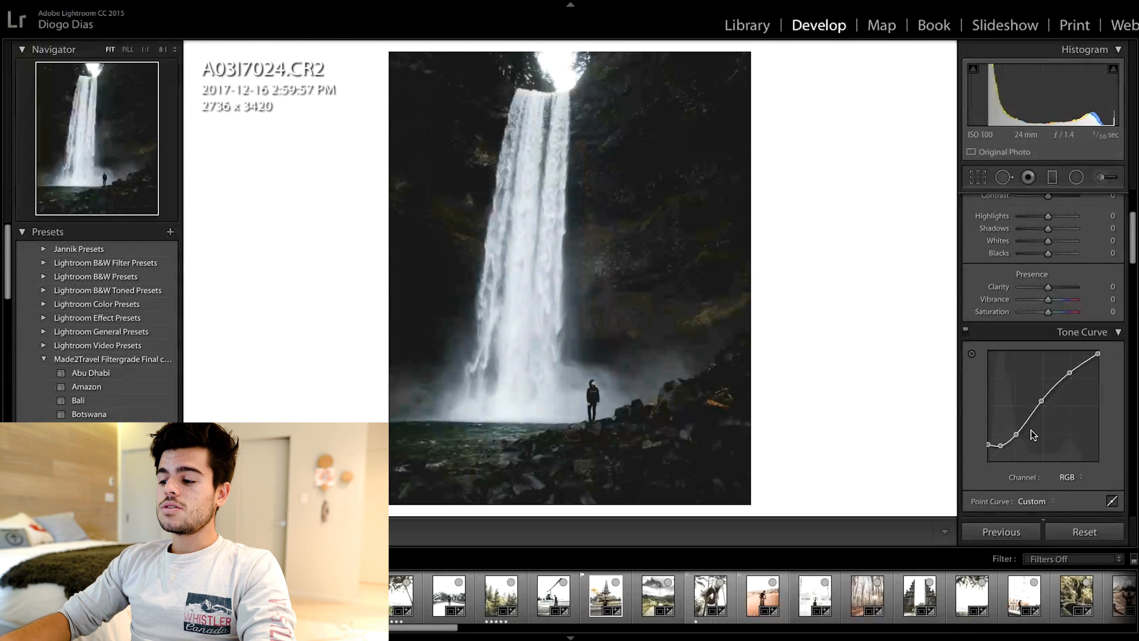
{"action": "right_click", "coordinate": [1033, 434]}
{"action": "left_click", "coordinate": [1073, 408]}
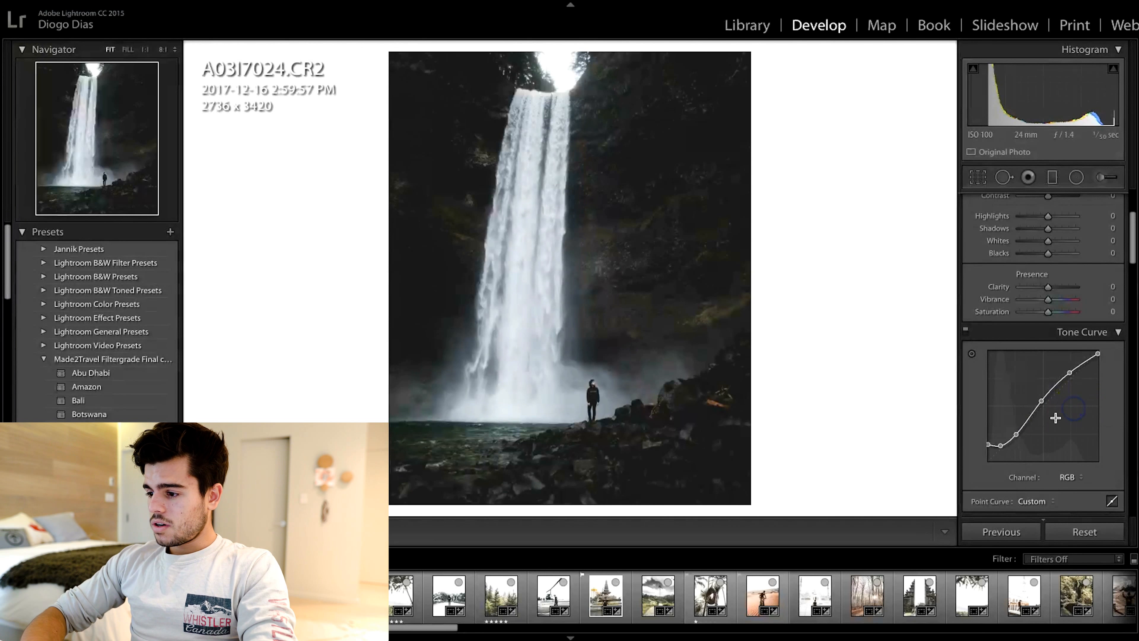
{"action": "right_click", "coordinate": [1047, 424]}
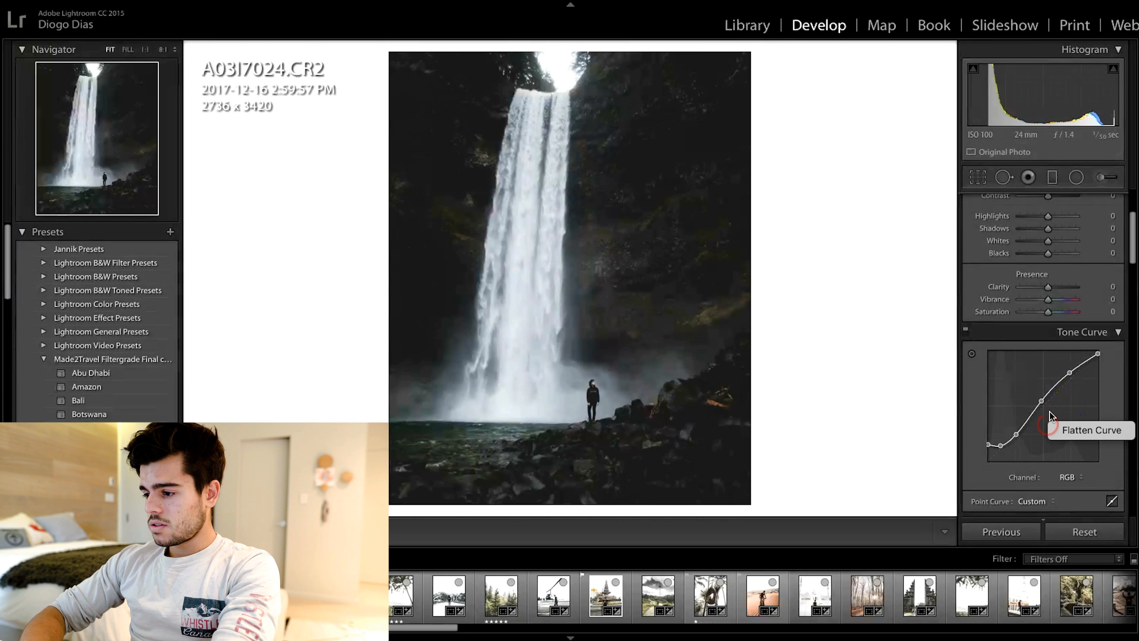
{"action": "left_click", "coordinate": [1067, 430]}
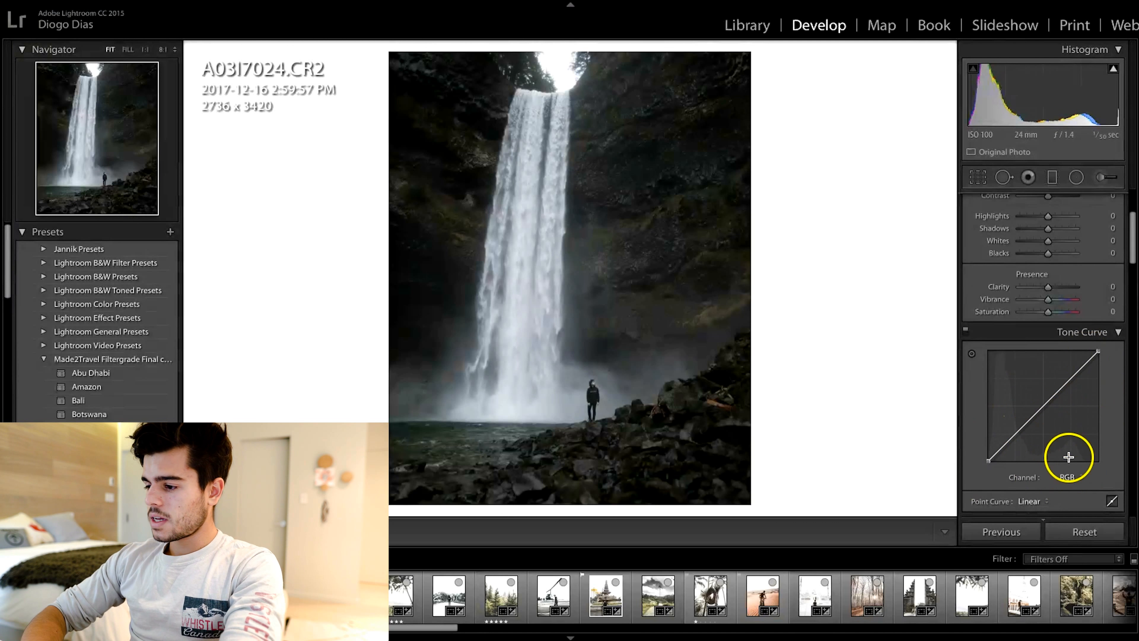
Step: Add three control points on the straight tone curve at the shadows, midtones and highlights
{"action": "left_click", "coordinate": [1014, 433]}
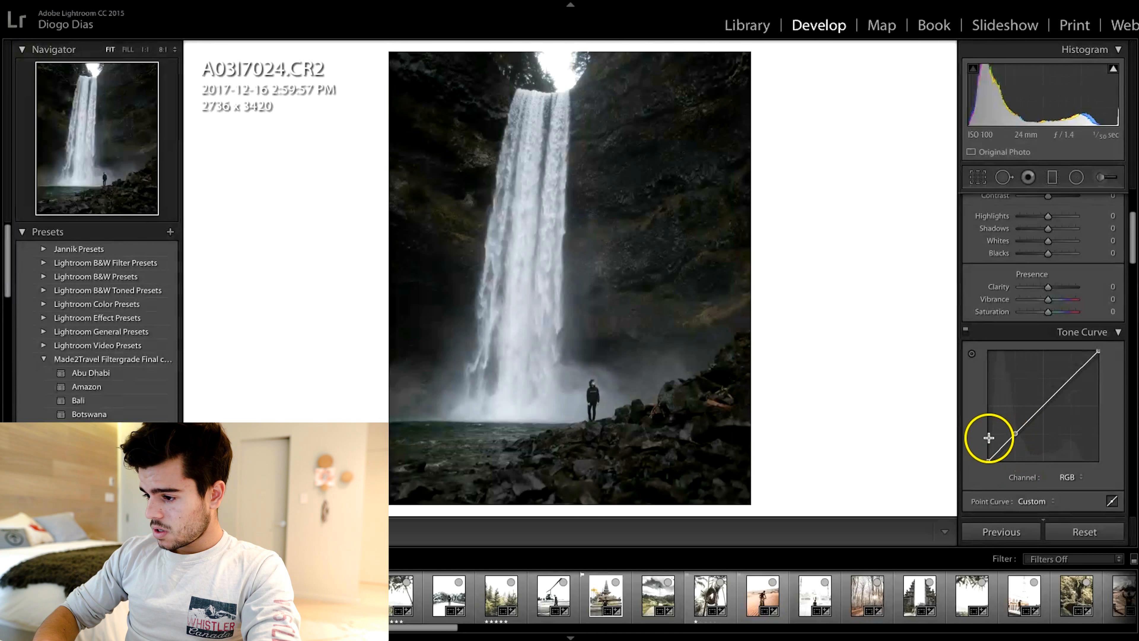
{"action": "left_click", "coordinate": [1044, 406]}
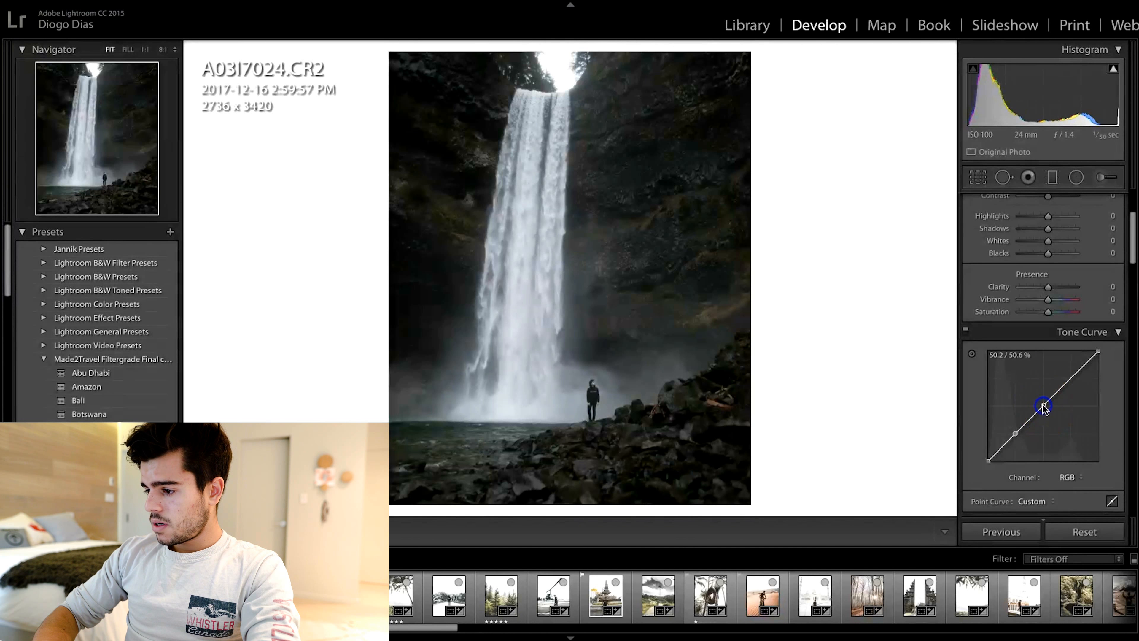
{"action": "left_click", "coordinate": [1070, 378]}
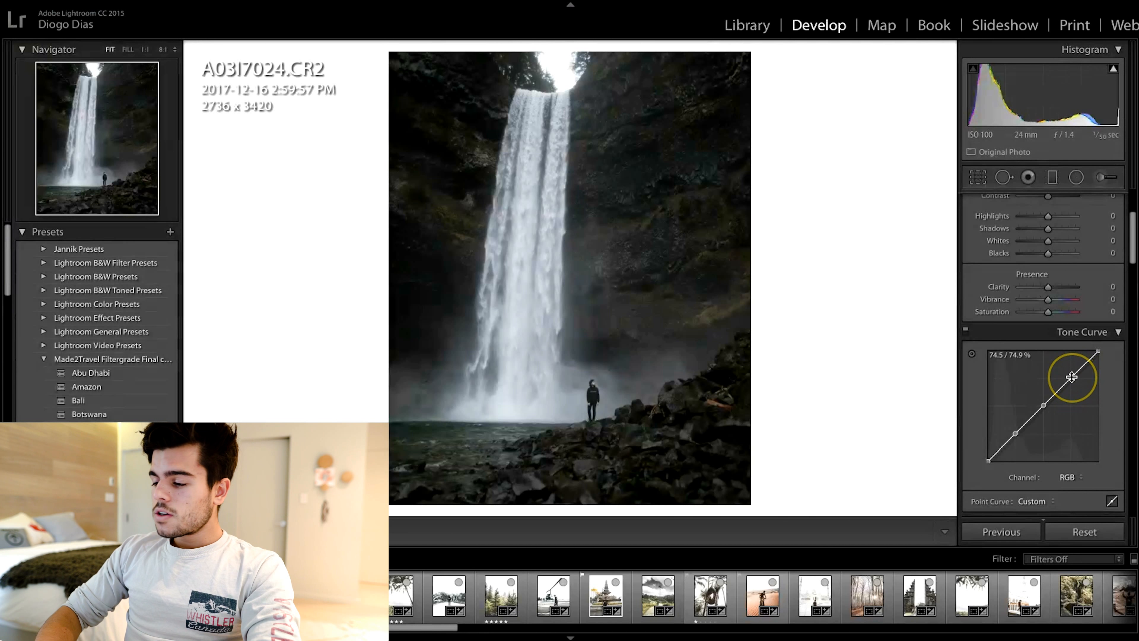
{"action": "left_click", "coordinate": [1062, 397]}
{"action": "left_click", "coordinate": [1102, 347]}
{"action": "left_click", "coordinate": [1043, 406]}
{"action": "left_click", "coordinate": [1090, 358]}
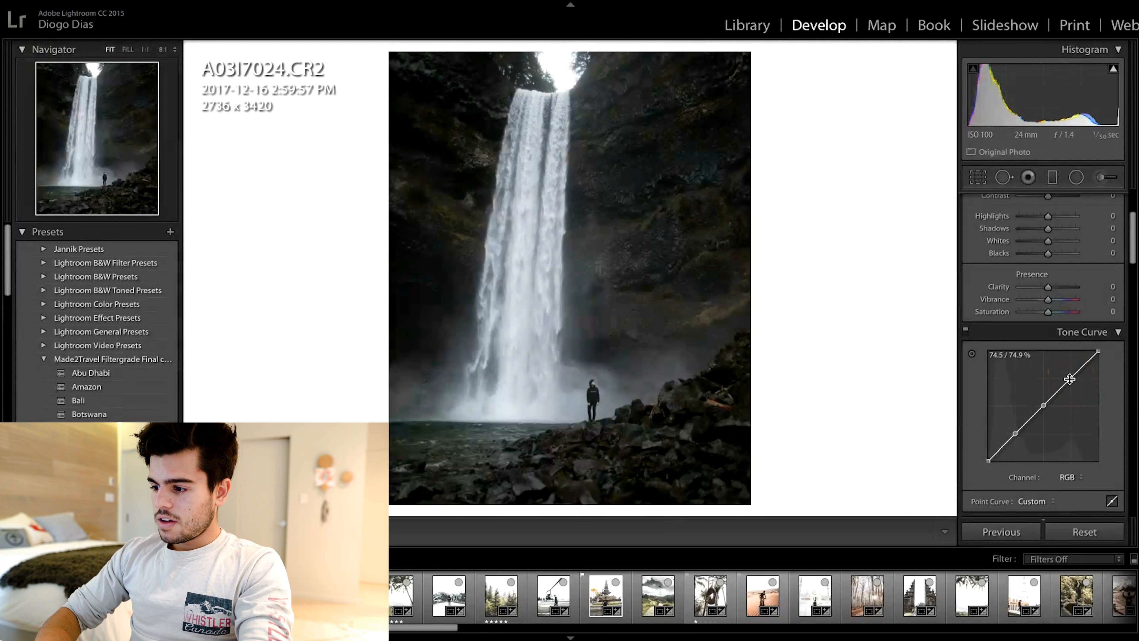
{"action": "mouse_move", "coordinate": [1069, 379]}
{"action": "left_mouse_down"}
{"action": "mouse_move", "coordinate": [1061, 364]}
{"action": "mouse_move", "coordinate": [1070, 381]}
{"action": "left_mouse_up"}
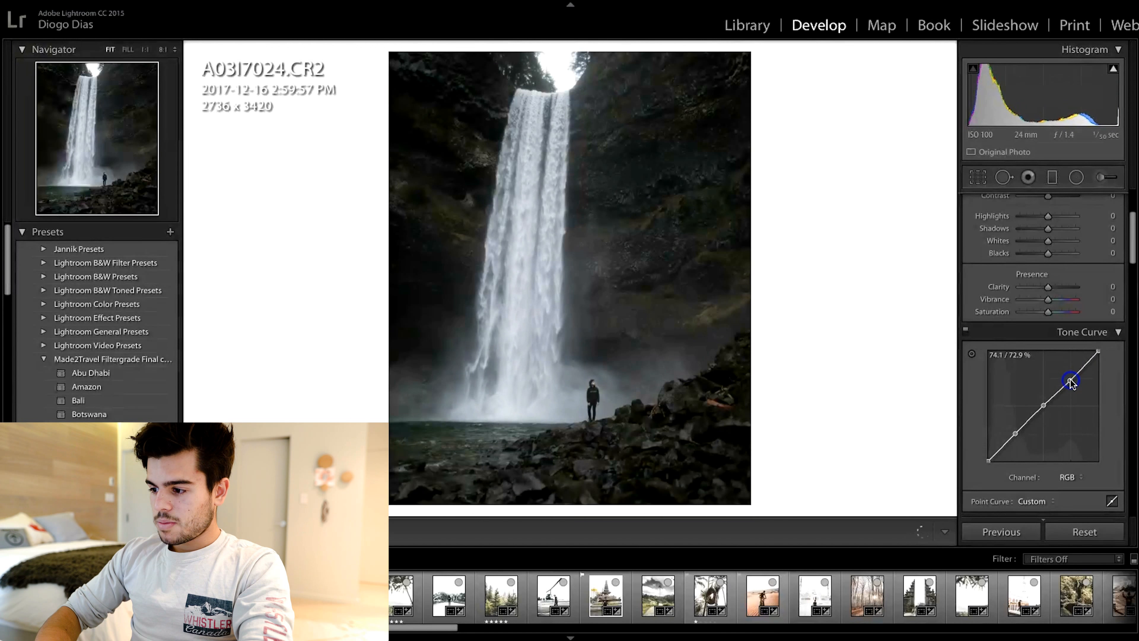
Step: Nudge the shadow point down slightly and pull the curve's white endpoint down to soften the highlights
{"action": "left_click", "coordinate": [1034, 415]}
{"action": "mouse_move", "coordinate": [1014, 433]}
{"action": "left_mouse_down"}
{"action": "mouse_move", "coordinate": [1014, 415]}
{"action": "mouse_move", "coordinate": [1017, 454]}
{"action": "mouse_move", "coordinate": [1010, 437]}
{"action": "left_mouse_up"}
{"action": "left_click", "coordinate": [1087, 378]}
{"action": "mouse_move", "coordinate": [1098, 352]}
{"action": "left_mouse_down"}
{"action": "mouse_move", "coordinate": [1100, 376]}
{"action": "mouse_move", "coordinate": [1098, 332]}
{"action": "mouse_move", "coordinate": [1100, 376]}
{"action": "mouse_move", "coordinate": [1101, 329]}
{"action": "mouse_move", "coordinate": [1099, 372]}
{"action": "mouse_move", "coordinate": [1101, 351]}
{"action": "left_mouse_up"}
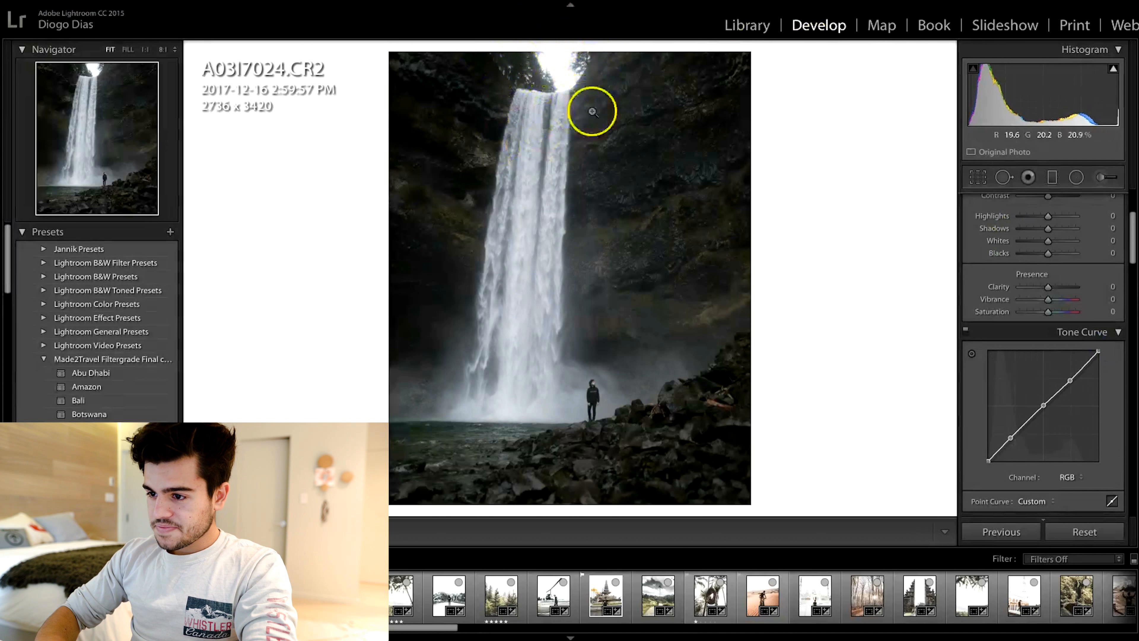
{"action": "mouse_move", "coordinate": [1098, 350]}
{"action": "left_mouse_down"}
{"action": "mouse_move", "coordinate": [1105, 364]}
{"action": "mouse_move", "coordinate": [1109, 351]}
{"action": "left_mouse_up"}
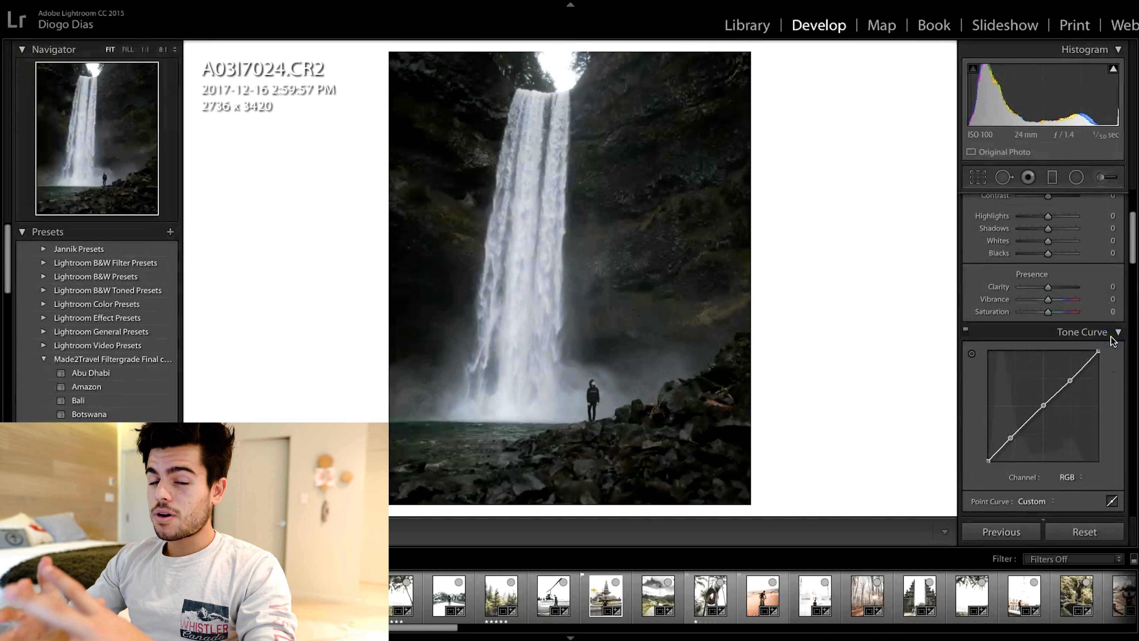
{"action": "left_click", "coordinate": [1099, 353]}
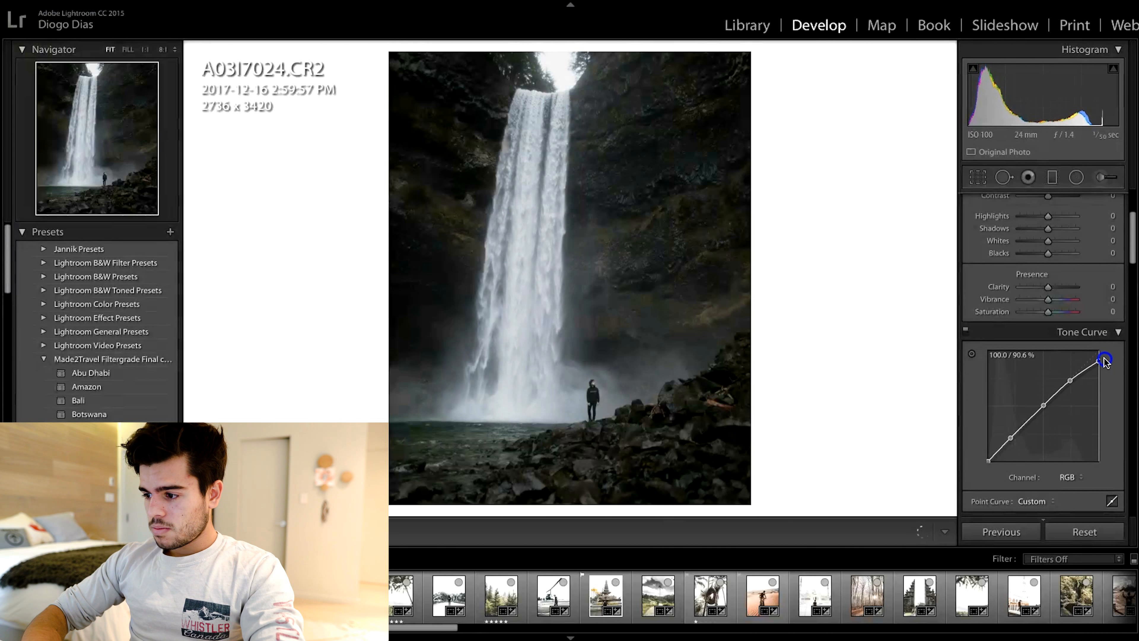
{"action": "left_click_drag", "start_coordinate": [1104, 346], "coordinate": [1107, 356]}
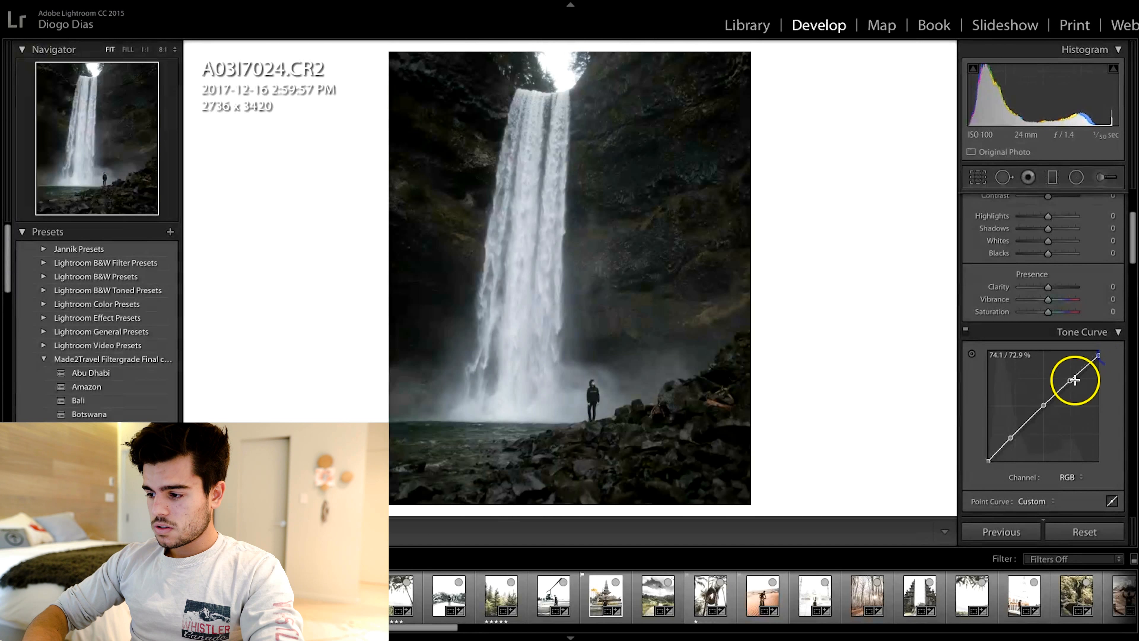
Step: Lift the curve's black point to fade the blacks and raise the upper highlight point for an S-curve
{"action": "left_click", "coordinate": [1009, 438]}
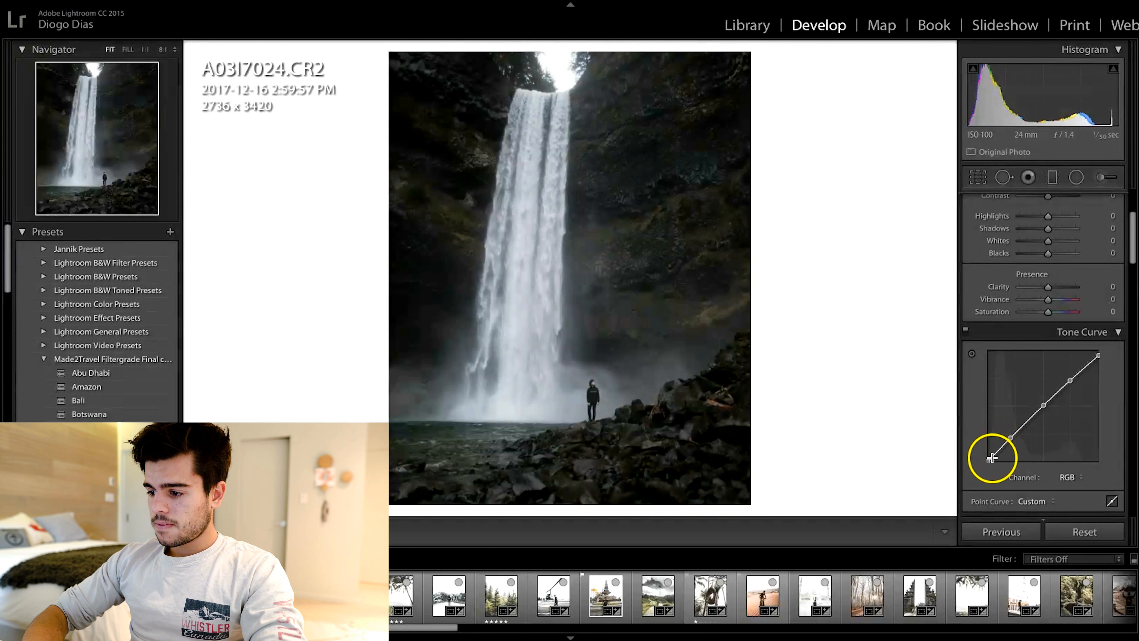
{"action": "mouse_move", "coordinate": [990, 459]}
{"action": "left_mouse_down"}
{"action": "mouse_move", "coordinate": [983, 468]}
{"action": "mouse_move", "coordinate": [978, 447]}
{"action": "mouse_move", "coordinate": [972, 469]}
{"action": "mouse_move", "coordinate": [969, 457]}
{"action": "left_mouse_up"}
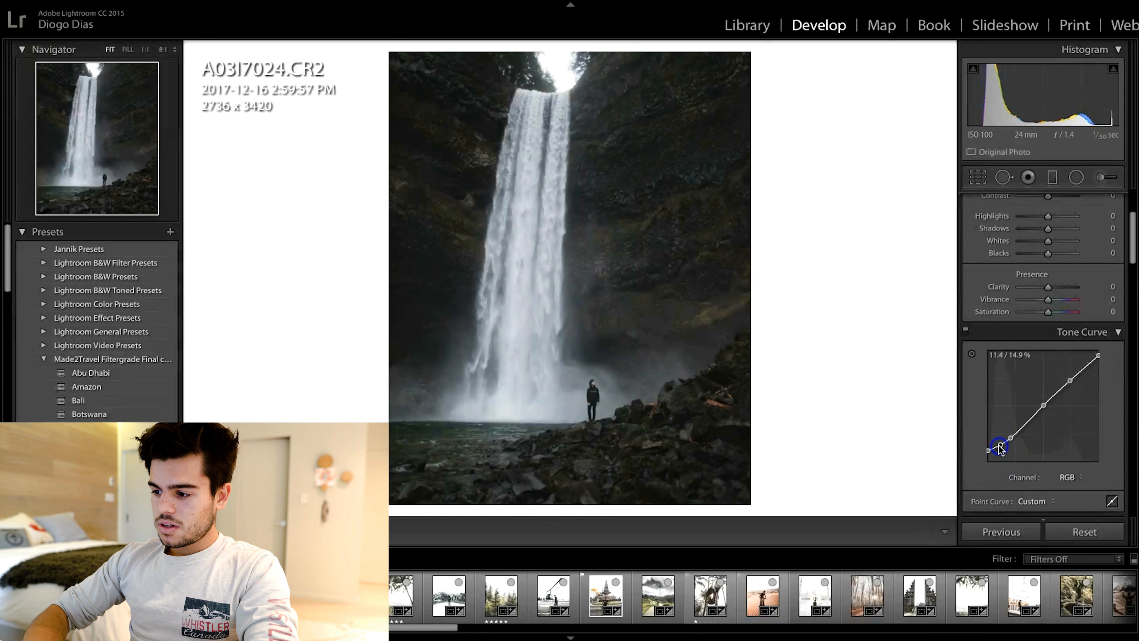
{"action": "left_click_drag", "start_coordinate": [987, 448], "coordinate": [985, 450]}
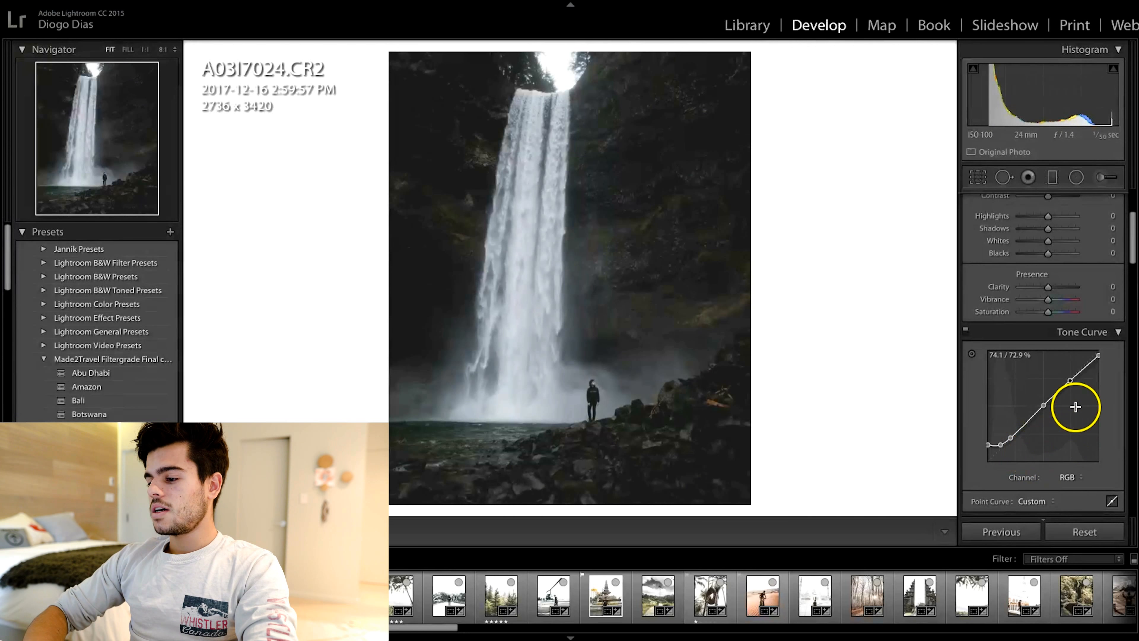
{"action": "mouse_move", "coordinate": [1069, 378]}
{"action": "left_mouse_down"}
{"action": "mouse_move", "coordinate": [1069, 406]}
{"action": "mouse_move", "coordinate": [1070, 364]}
{"action": "mouse_move", "coordinate": [1070, 385]}
{"action": "mouse_move", "coordinate": [1070, 365]}
{"action": "mouse_move", "coordinate": [1070, 376]}
{"action": "left_mouse_up"}
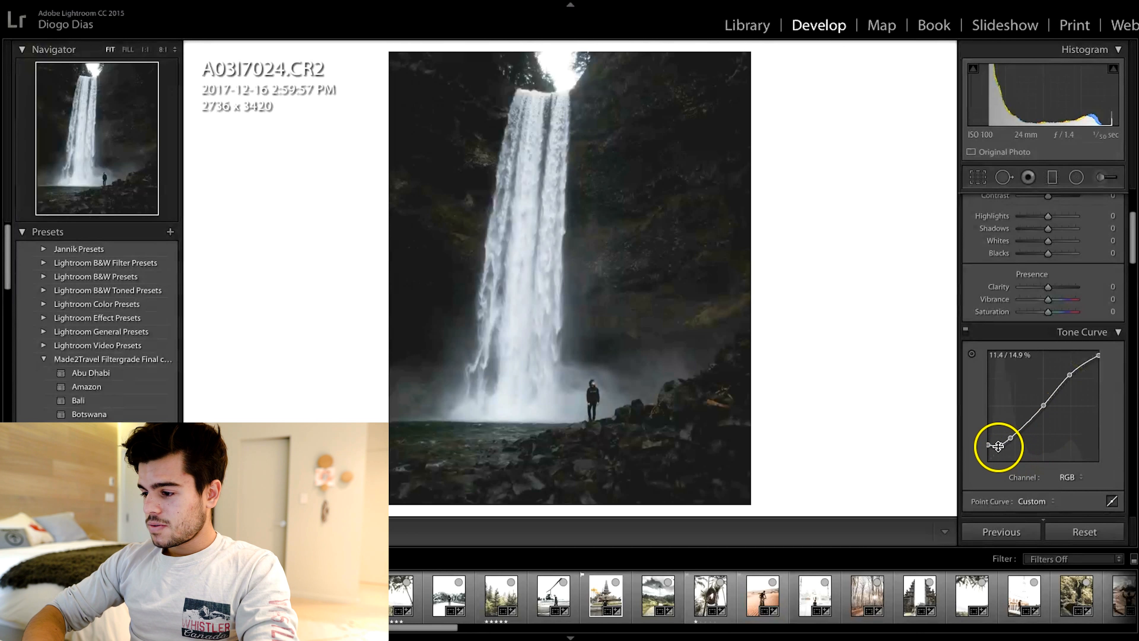
Step: Flatten the tone curve again to reset it to linear
{"action": "right_click", "coordinate": [1040, 437]}
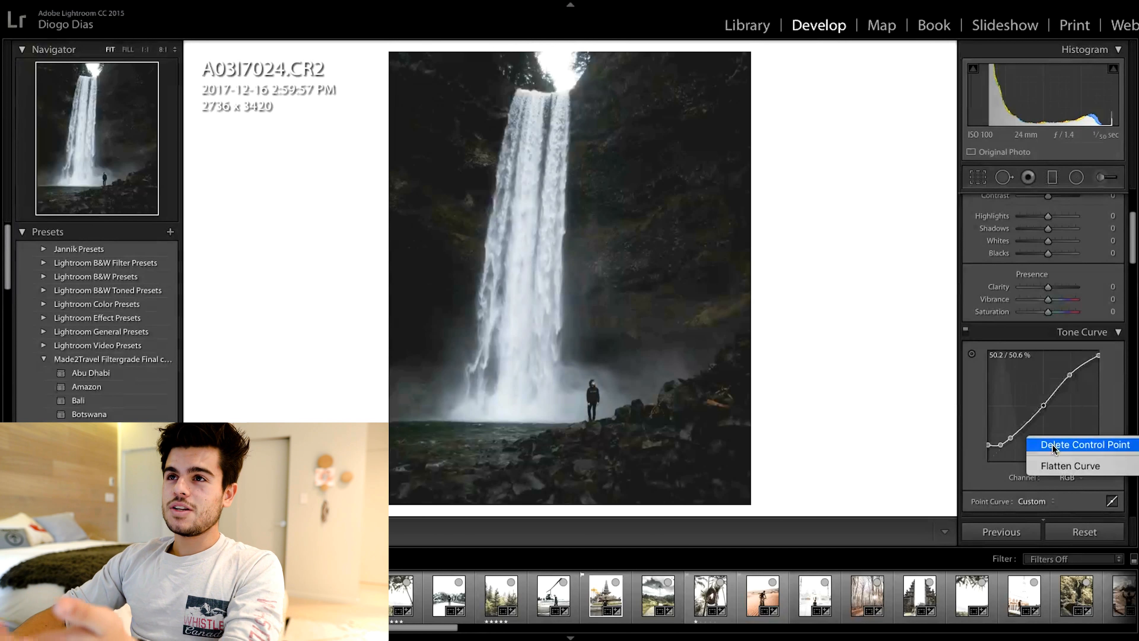
{"action": "left_click", "coordinate": [1070, 466]}
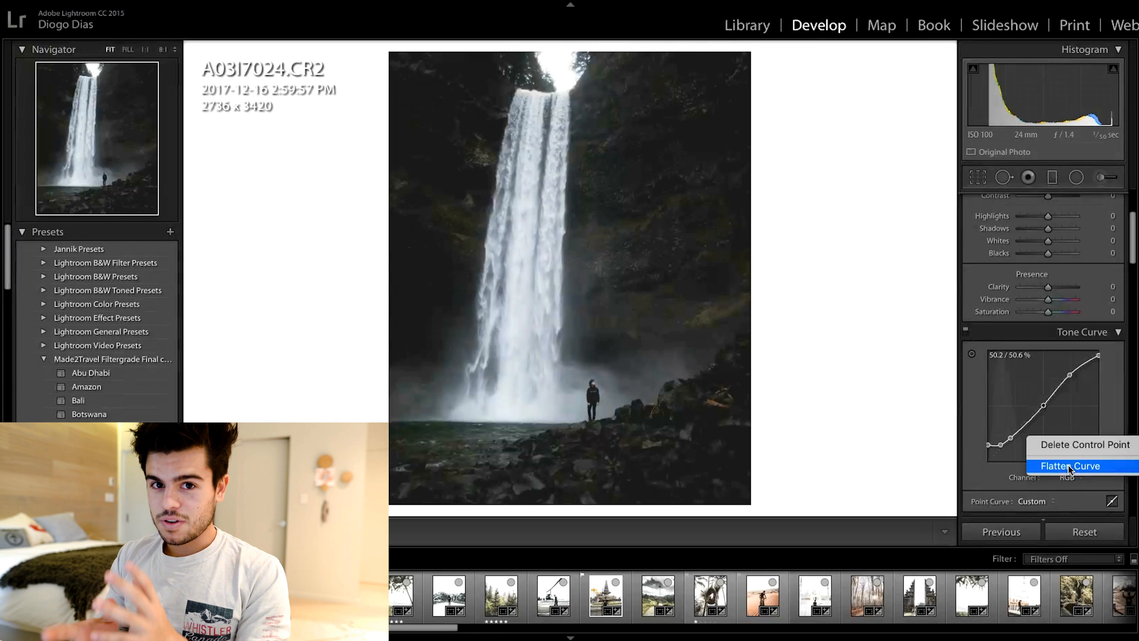
{"action": "left_click", "coordinate": [1077, 468]}
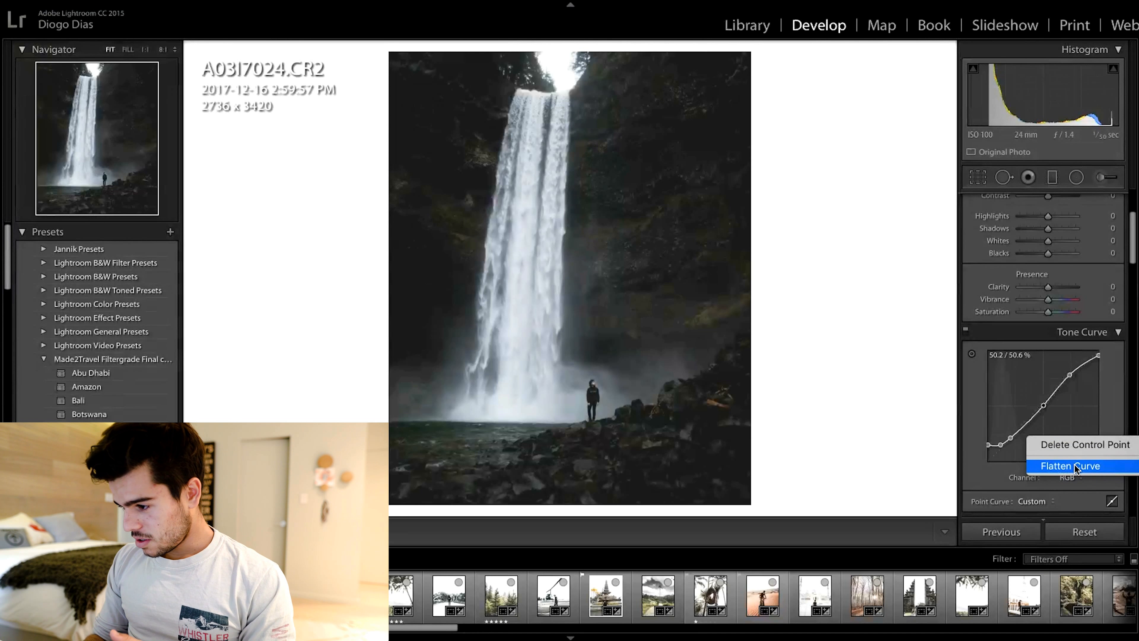
{"action": "left_click", "coordinate": [1077, 466]}
{"action": "left_click", "coordinate": [1084, 410]}
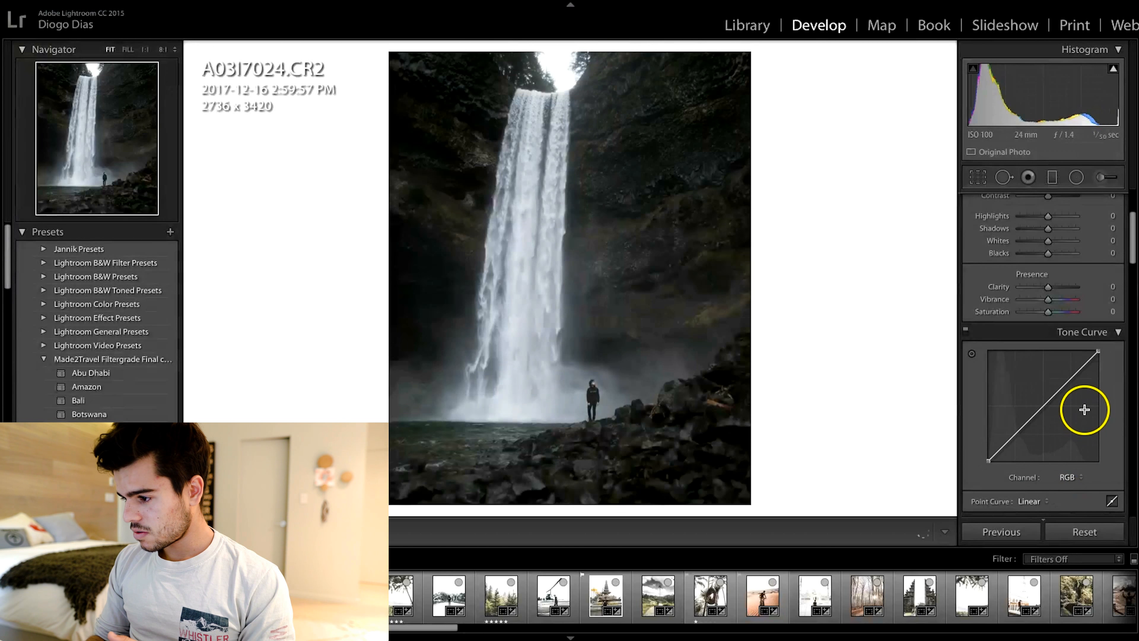
Step: Place three control points along the straight tone curve at the shadows, midtones and highlights, re-adding the upper one
{"action": "left_click", "coordinate": [1069, 378]}
{"action": "left_click", "coordinate": [1041, 405]}
{"action": "left_click", "coordinate": [1014, 434]}
{"action": "left_click", "coordinate": [1069, 378]}
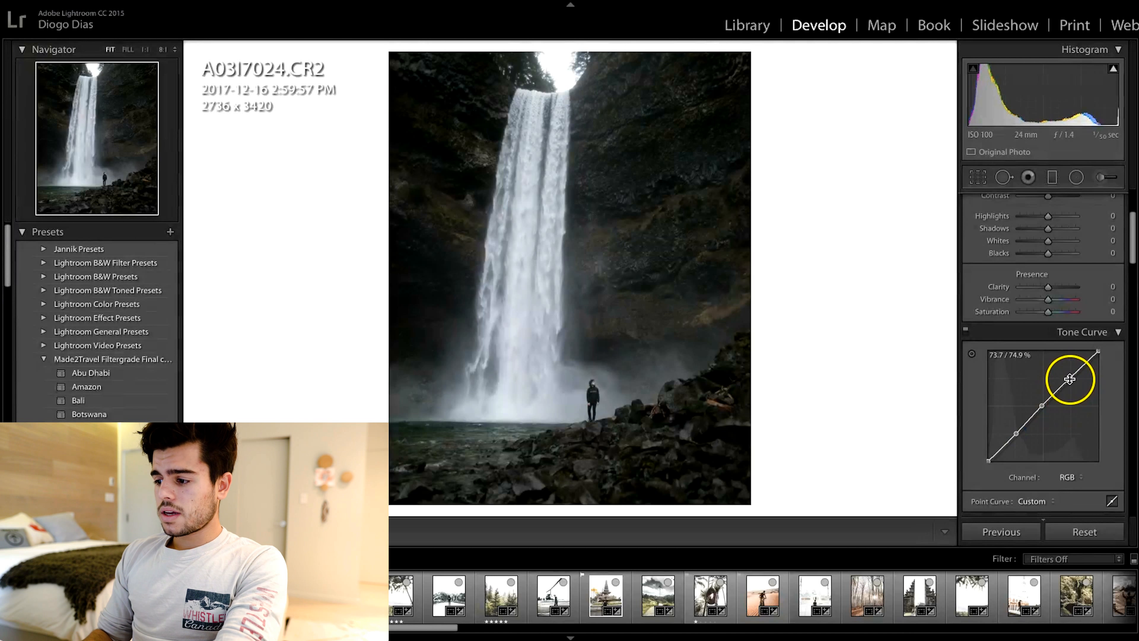
{"action": "right_click", "coordinate": [1070, 378]}
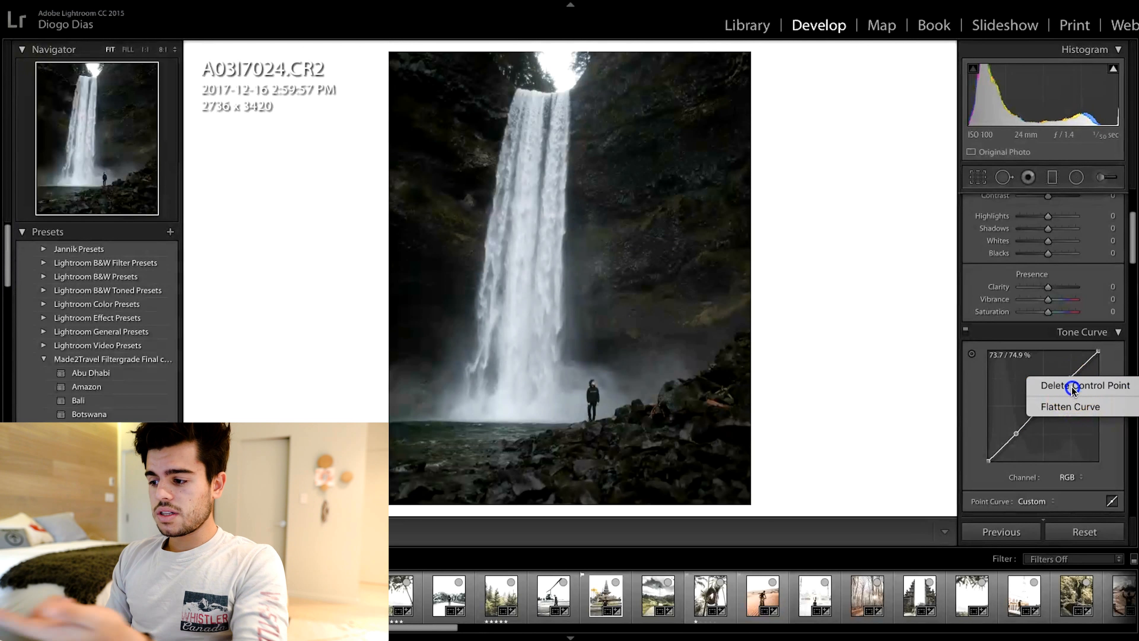
{"action": "left_click", "coordinate": [1071, 386]}
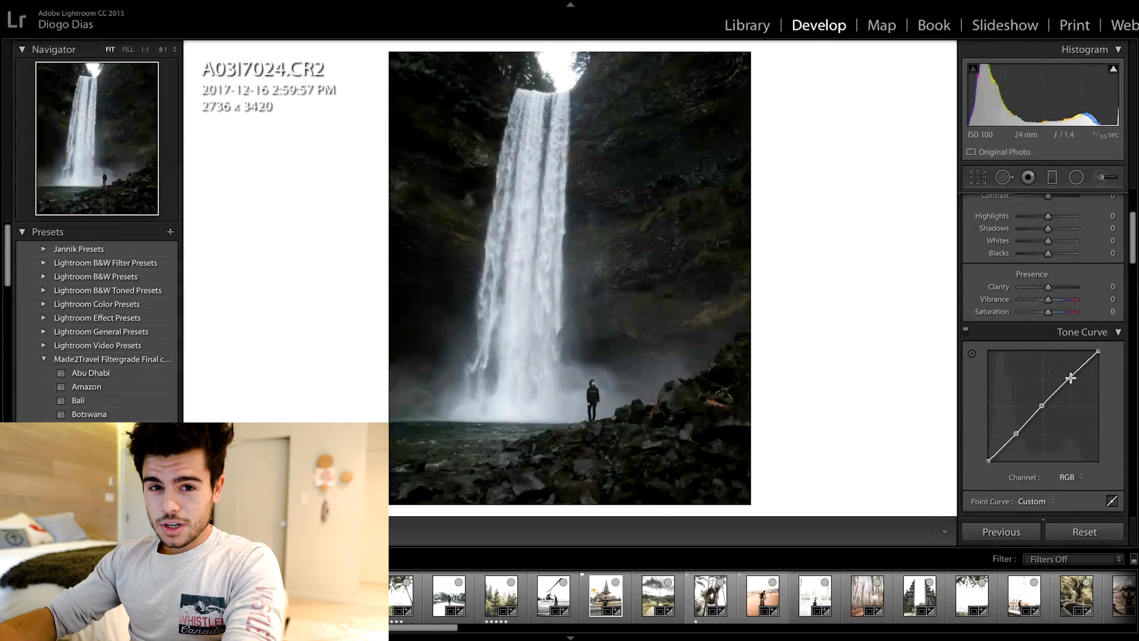
{"action": "left_click", "coordinate": [1070, 378]}
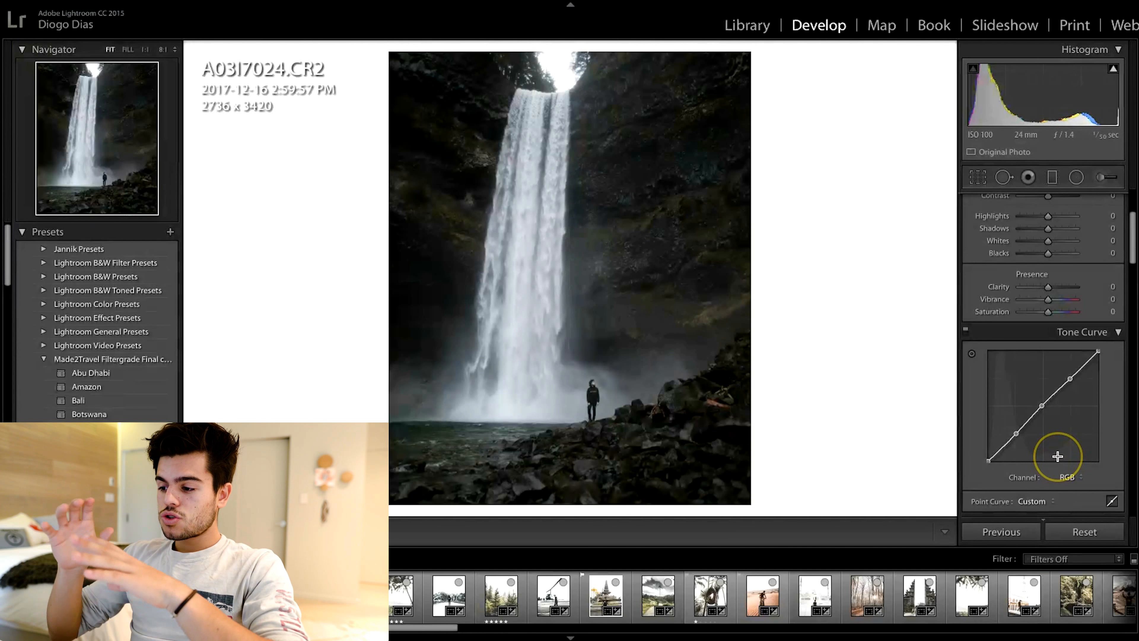
{"action": "left_click", "coordinate": [1019, 454]}
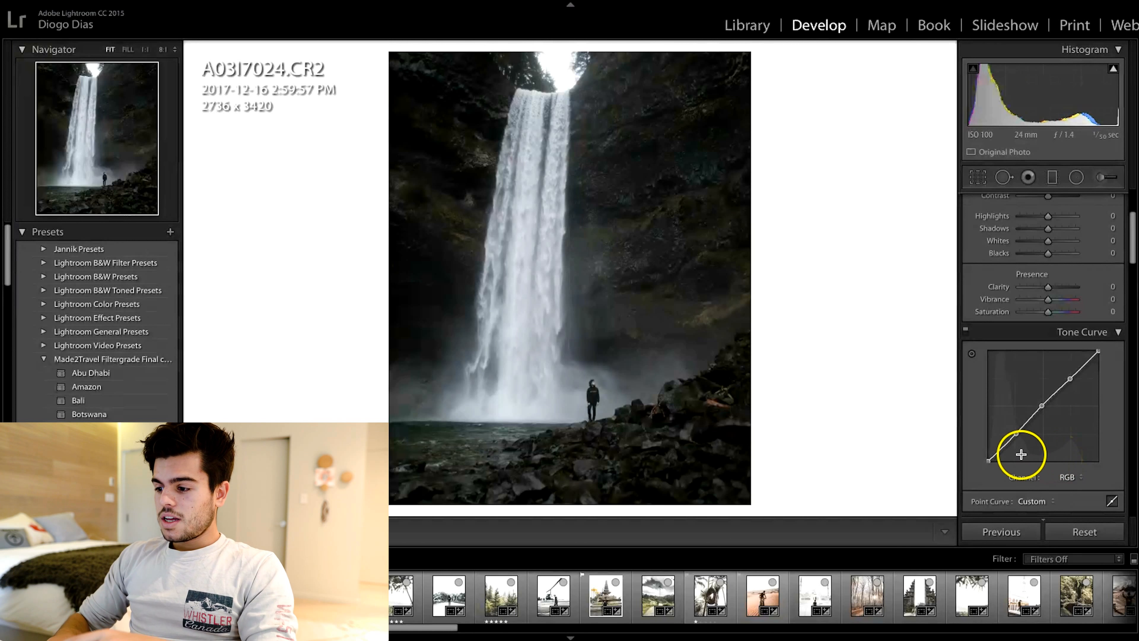
{"action": "left_click_drag", "start_coordinate": [1027, 422], "coordinate": [1047, 438]}
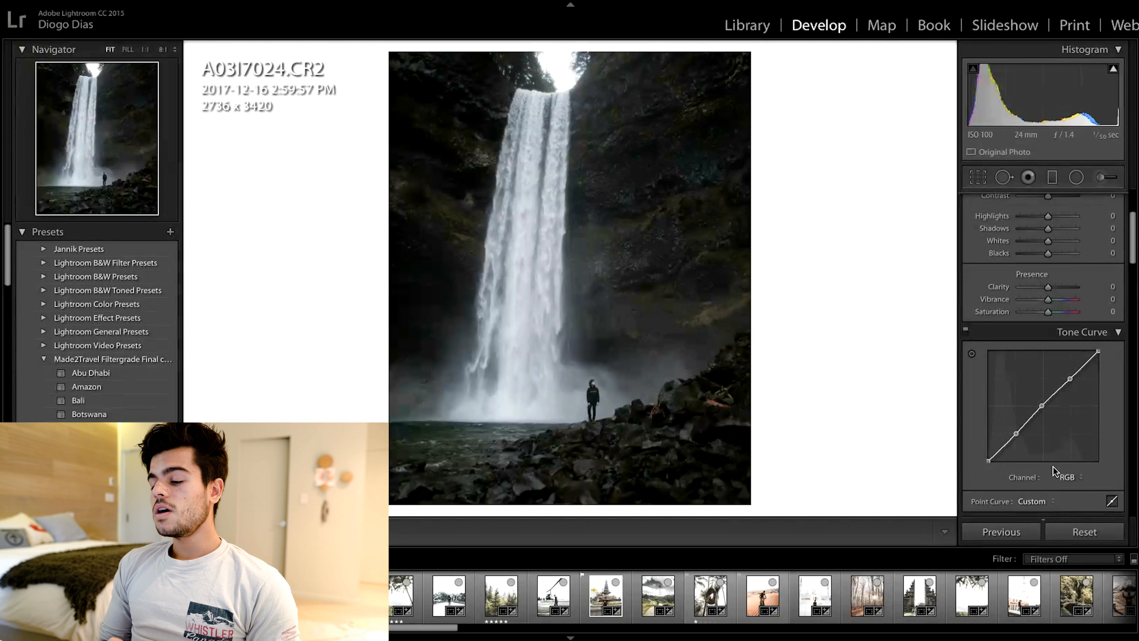
{"action": "scroll", "coordinate": [1062, 425], "scroll_direction": "up", "scroll_amount": 3}
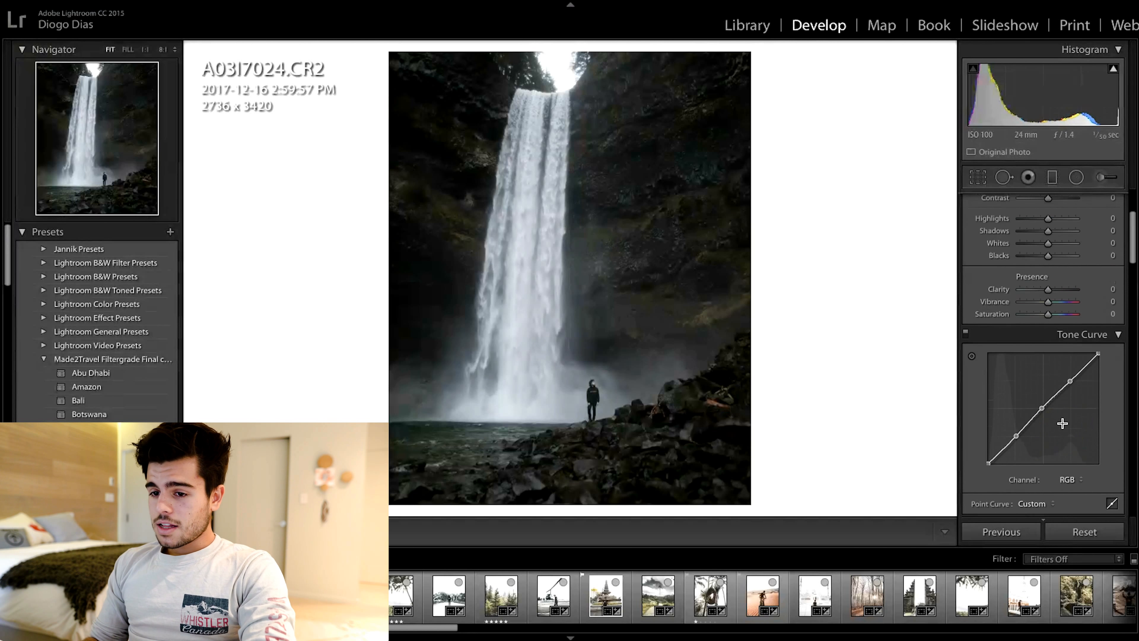
{"action": "scroll", "coordinate": [1062, 422], "scroll_direction": "up", "scroll_amount": 2}
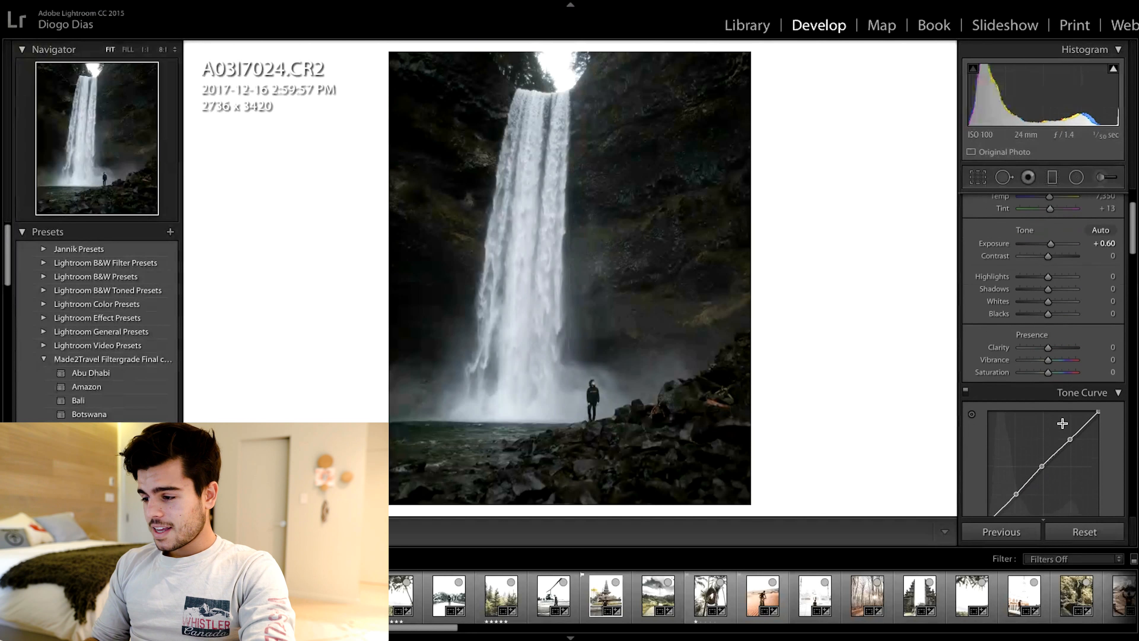
{"action": "scroll", "coordinate": [1062, 423], "scroll_direction": "up", "scroll_amount": 3}
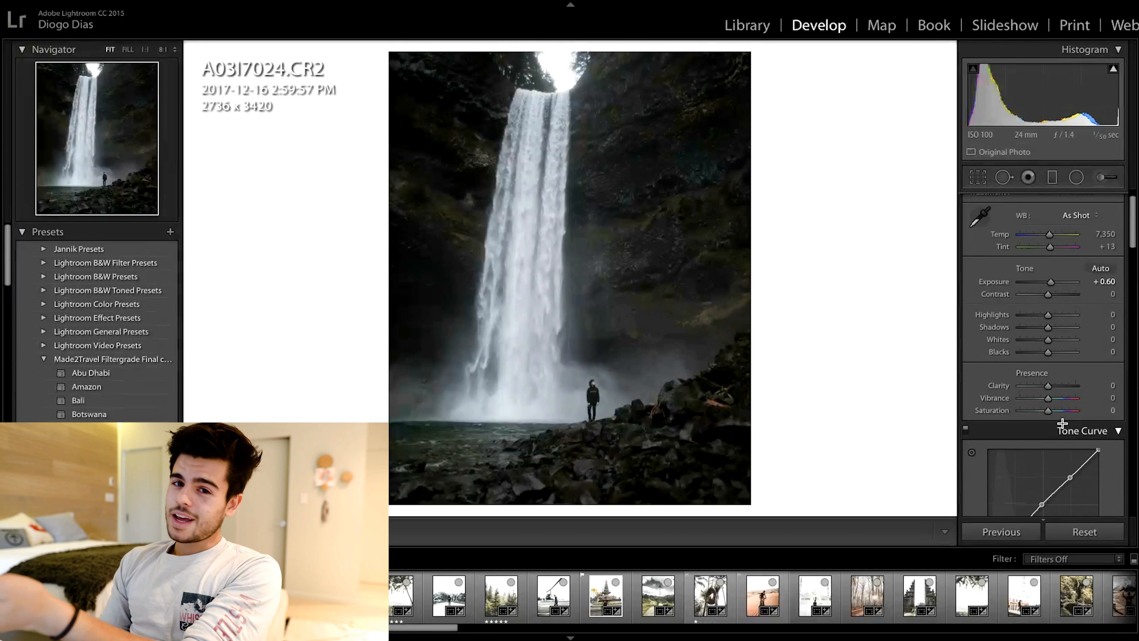
{"action": "left_click", "coordinate": [1063, 466]}
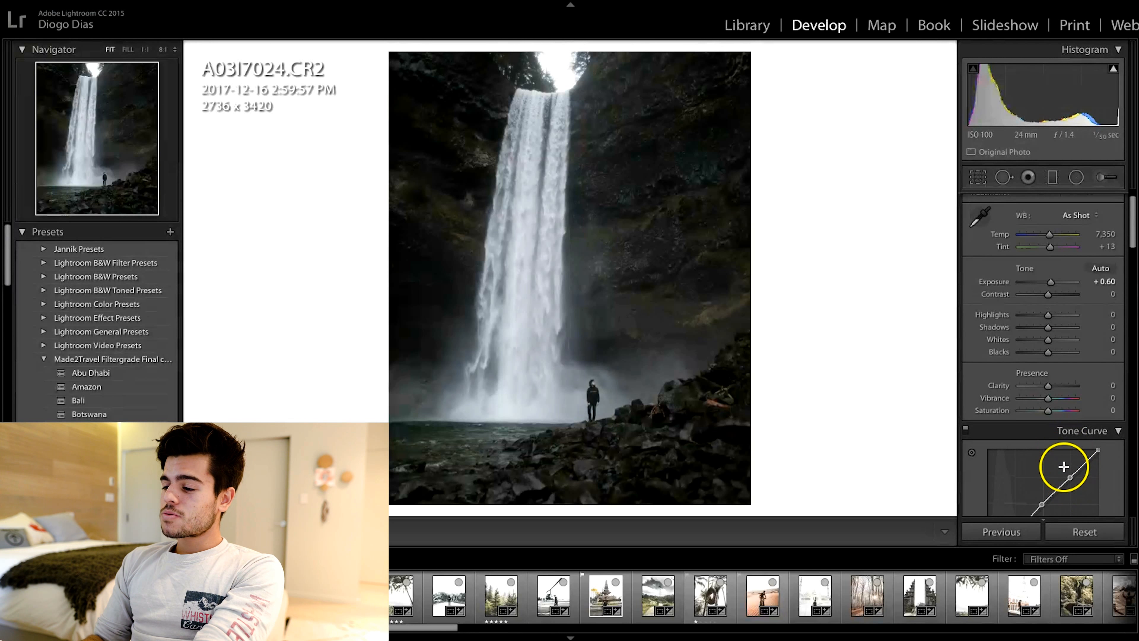
{"action": "scroll", "coordinate": [1064, 467], "scroll_direction": "down", "scroll_amount": 5}
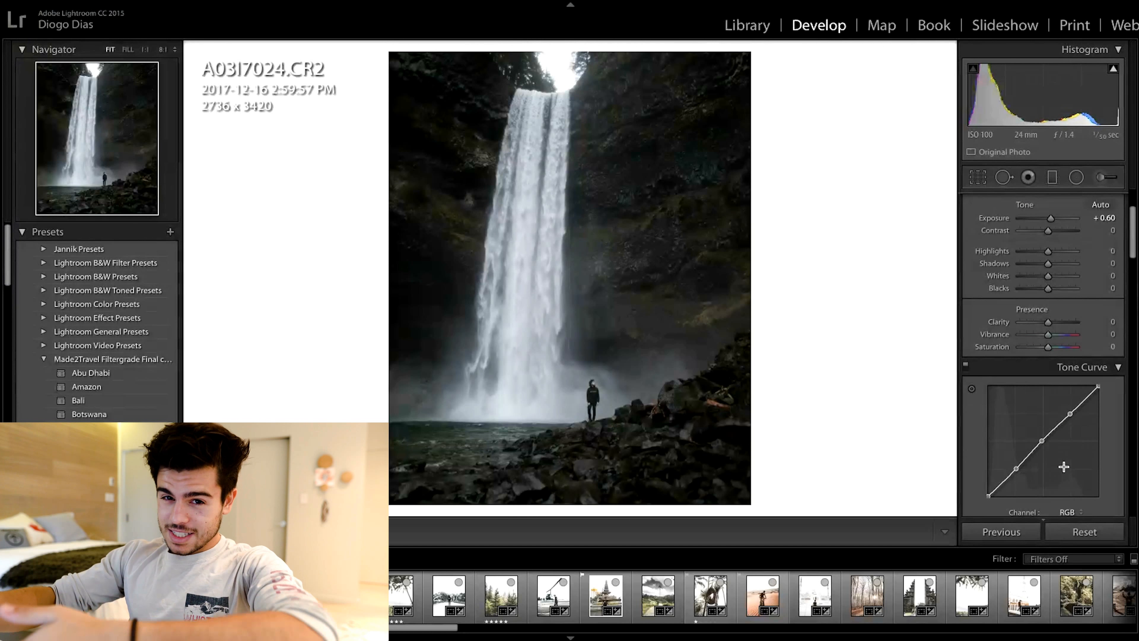